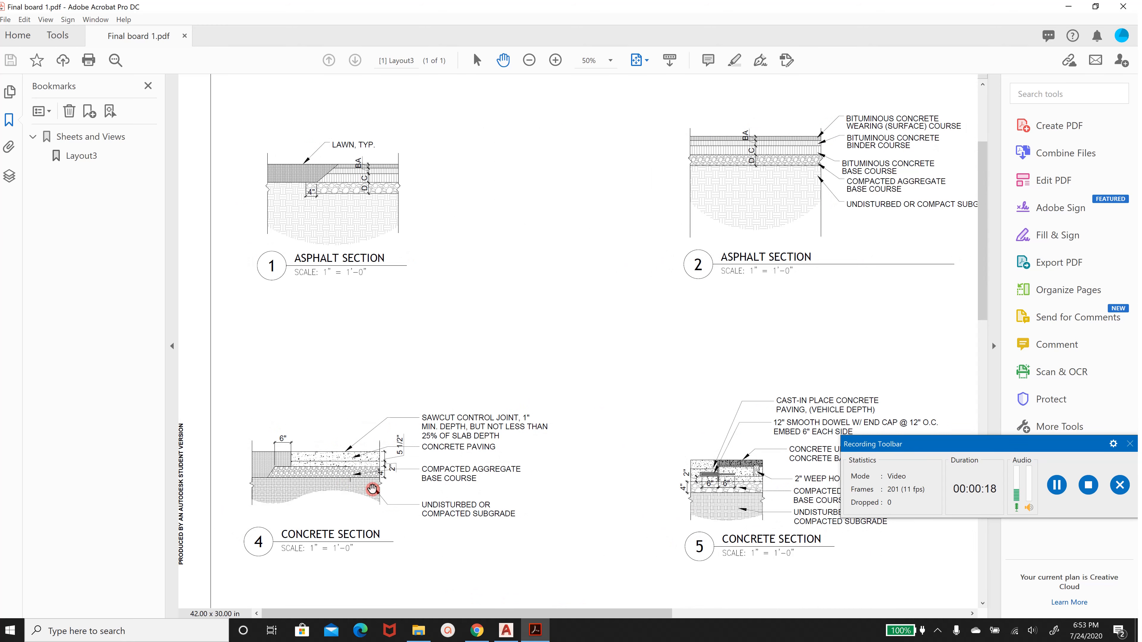
Examine the concrete section details on the PDF construction board
scroll(371, 490, down, 4)
scroll(405, 483, down, 2)
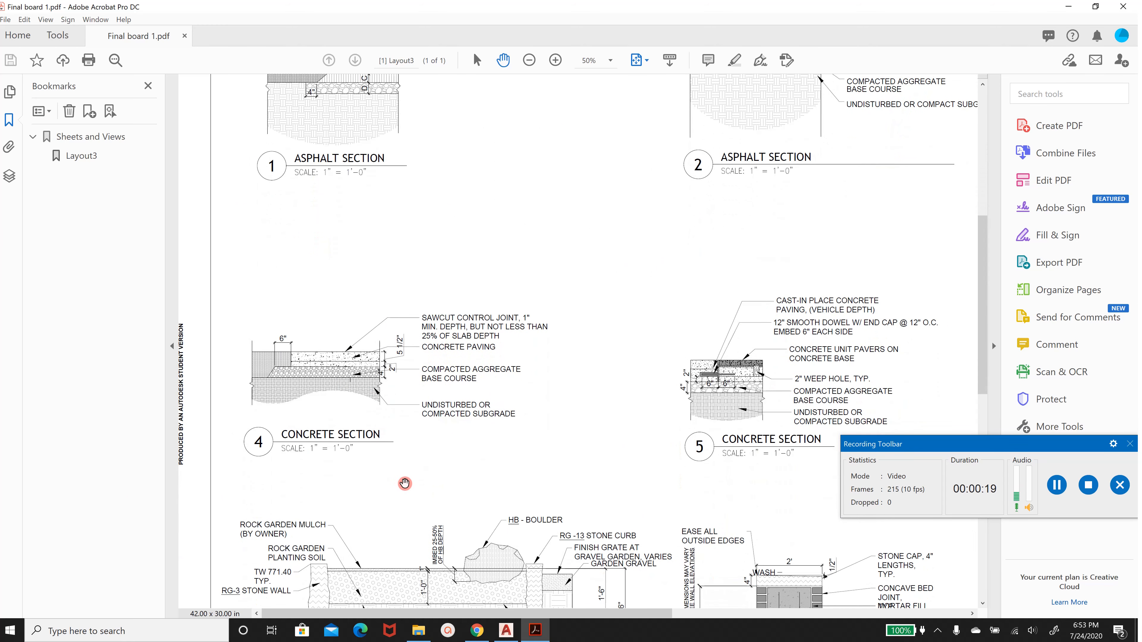
scroll(867, 379, up, 1)
scroll(867, 378, up, 3)
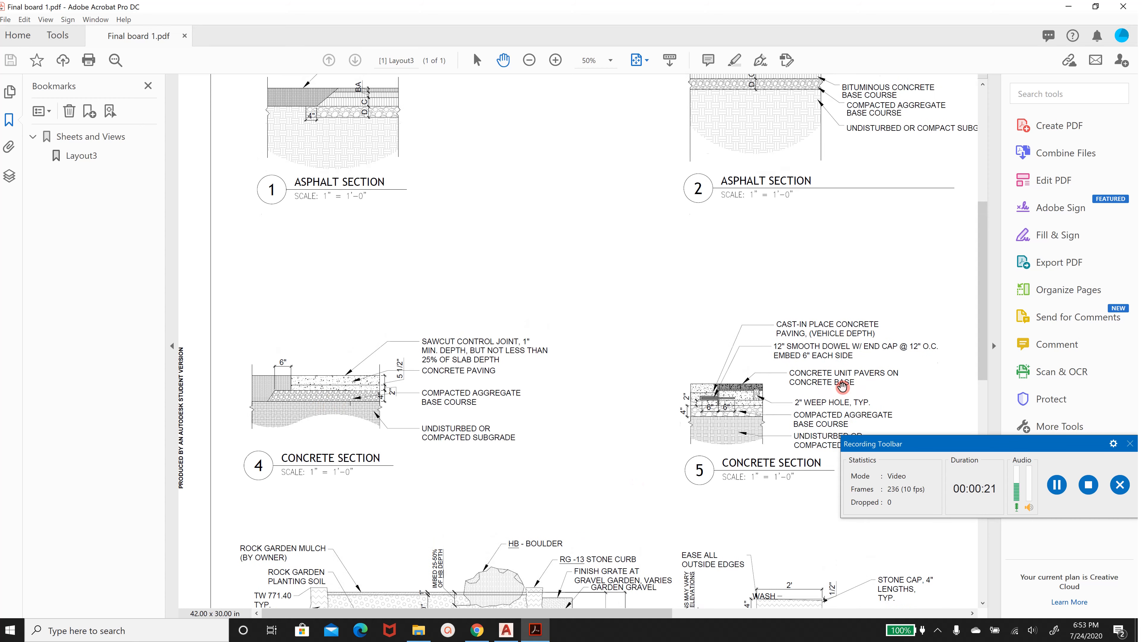
drag(606, 615, 804, 601)
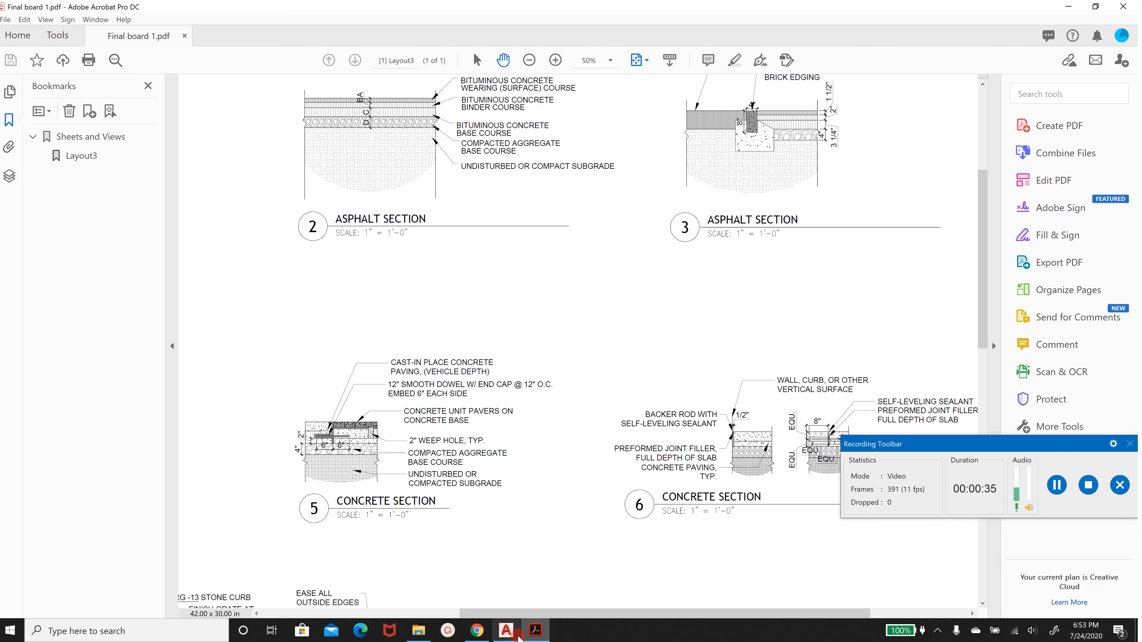
Switch to AutoCAD and apply Architectural length units with a Feet insertion scale in the drawing units
click(506, 630)
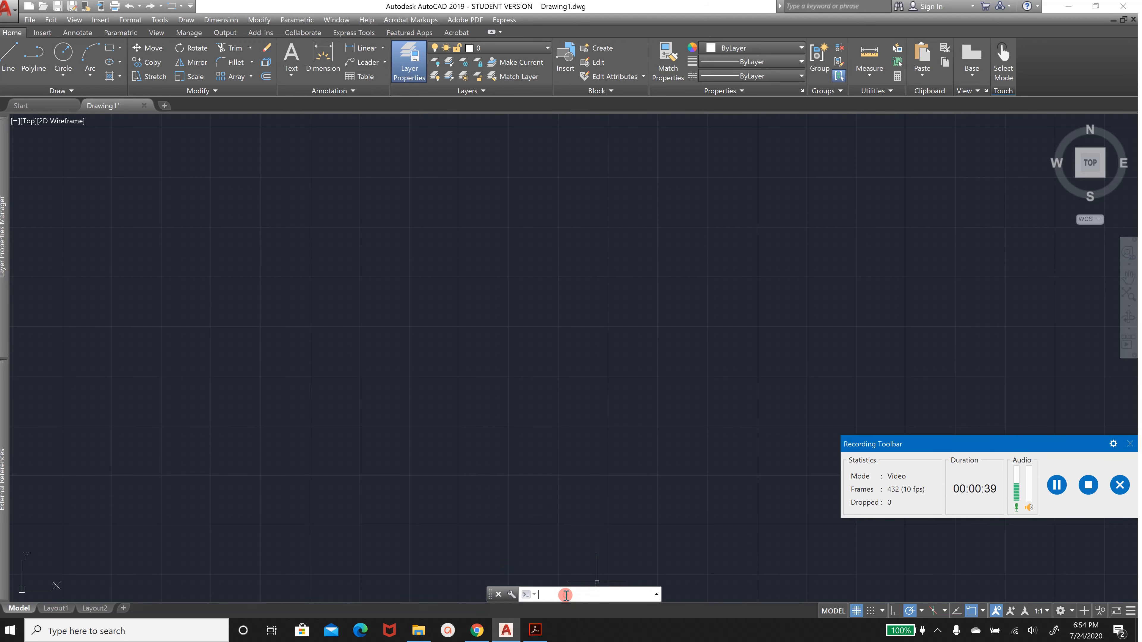
text(units)
key(Return)
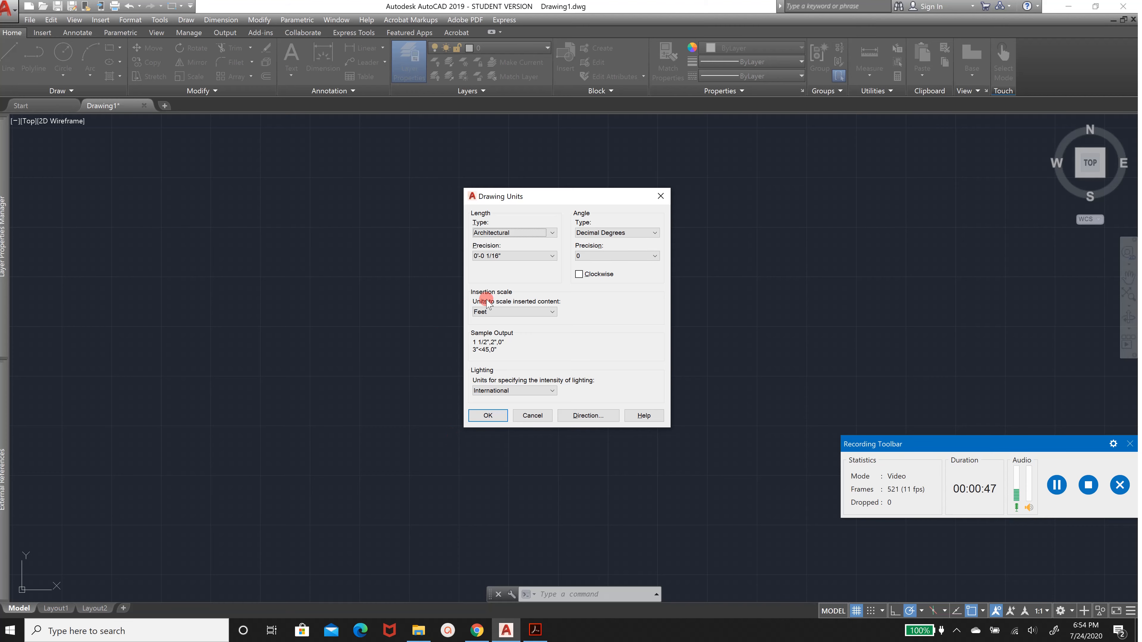
click(474, 416)
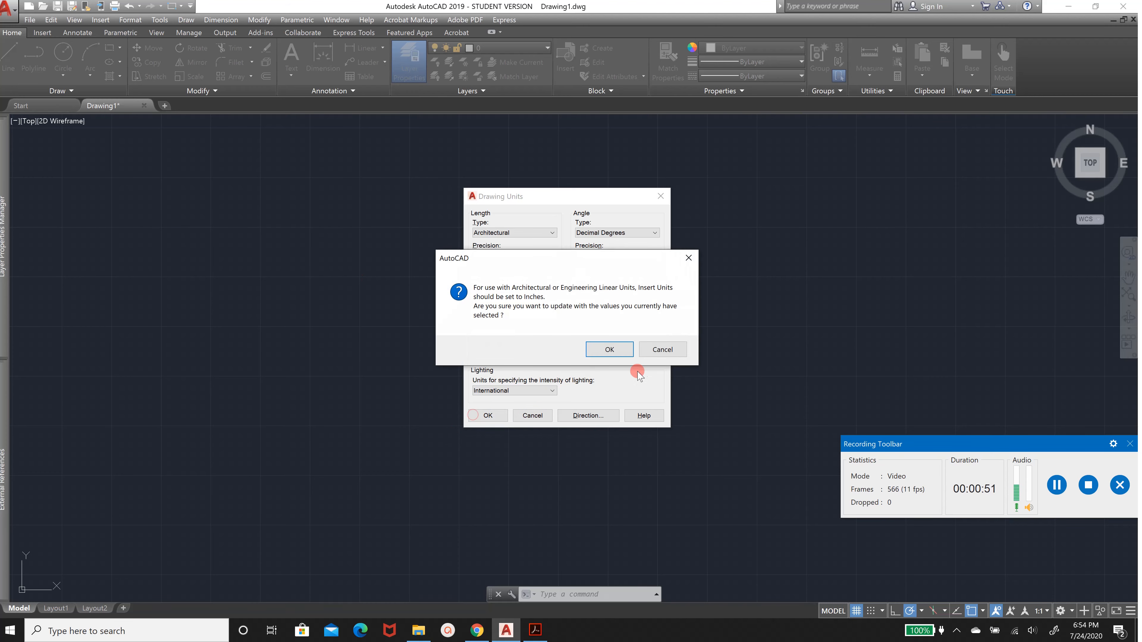
click(621, 356)
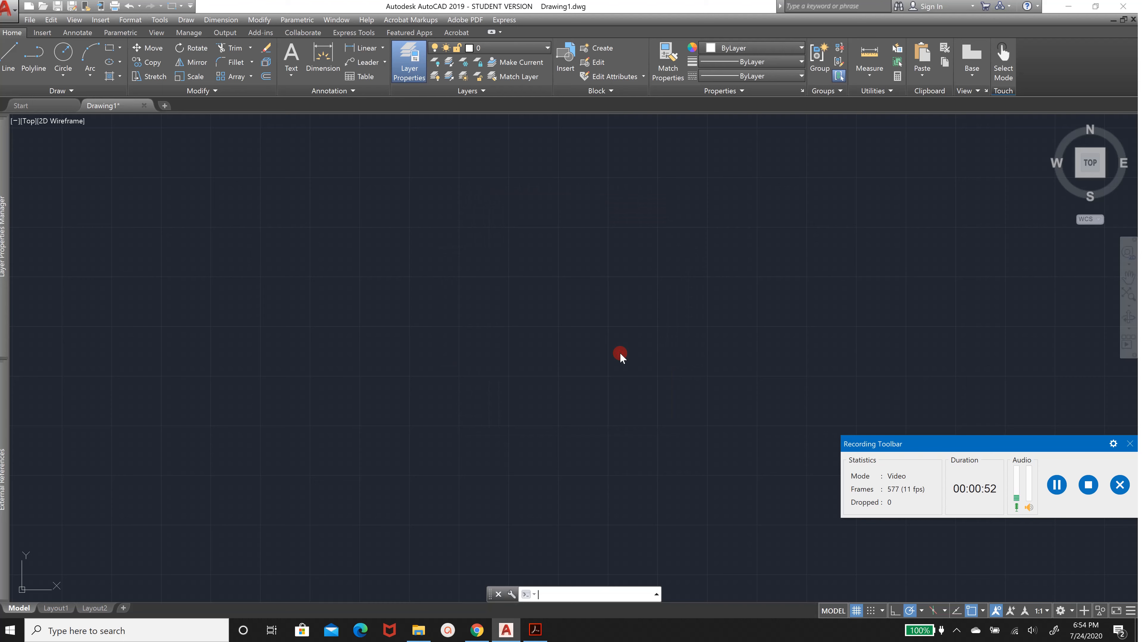
Review the polar tracking angles and object snap settings
click(922, 612)
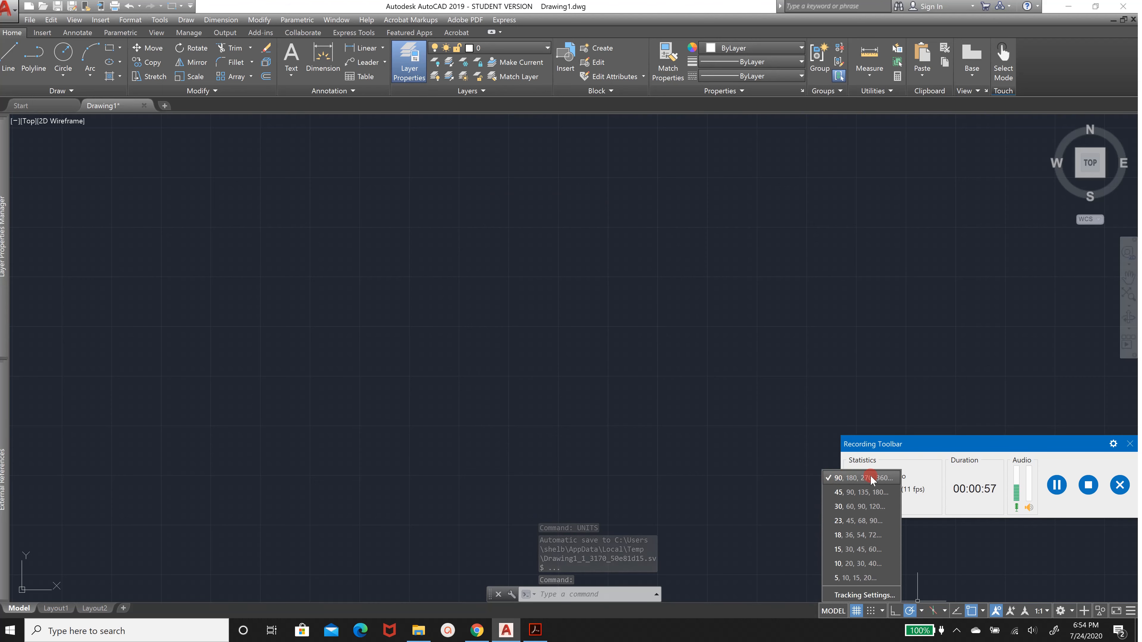
click(923, 613)
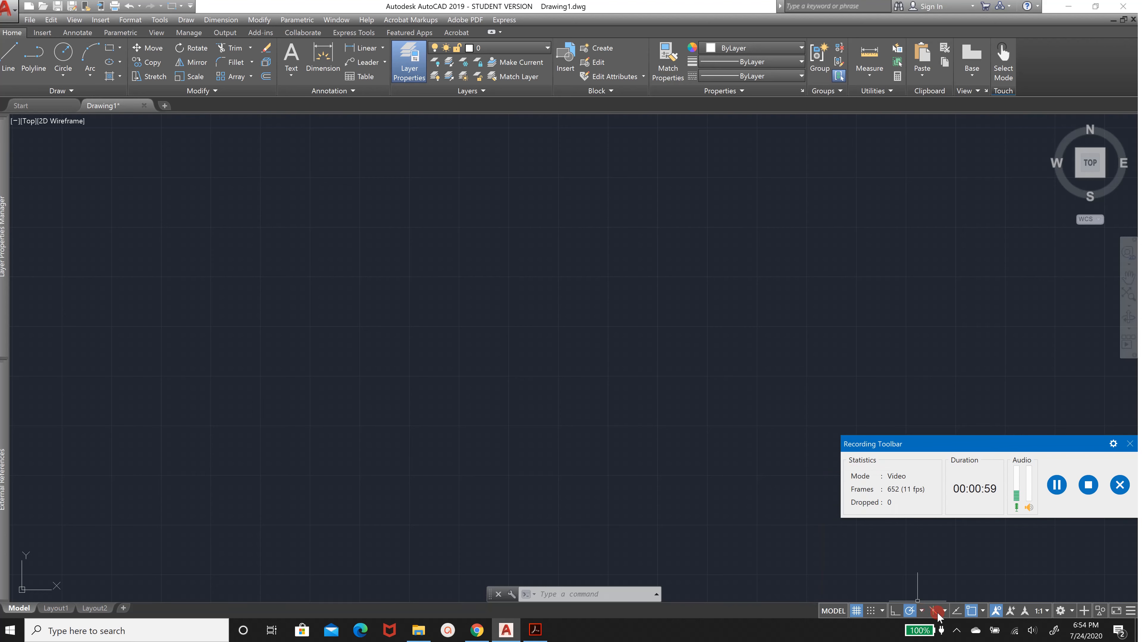
click(983, 611)
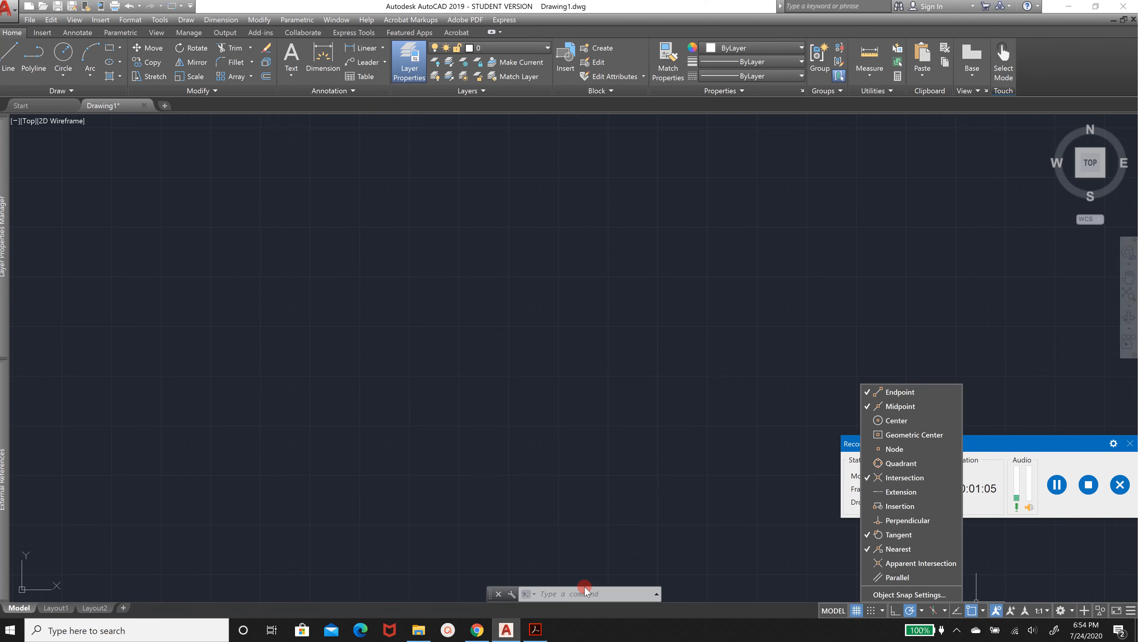
click(693, 397)
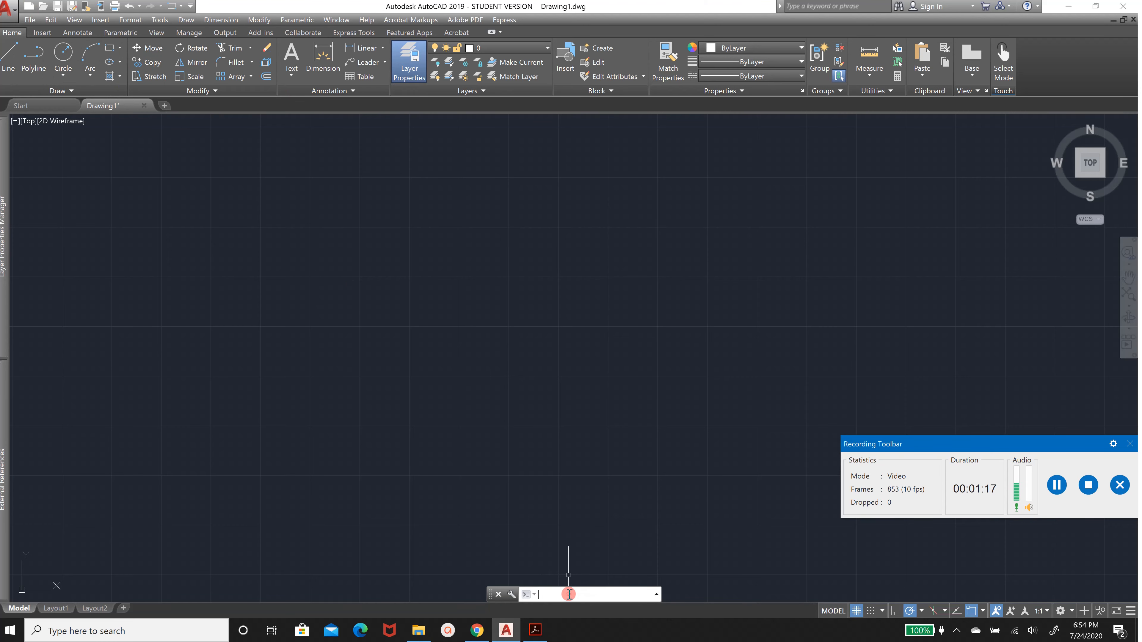
Draw an 8 by 2 inch rectangle using the Dimensions option of the Rectangle command
key(Return)
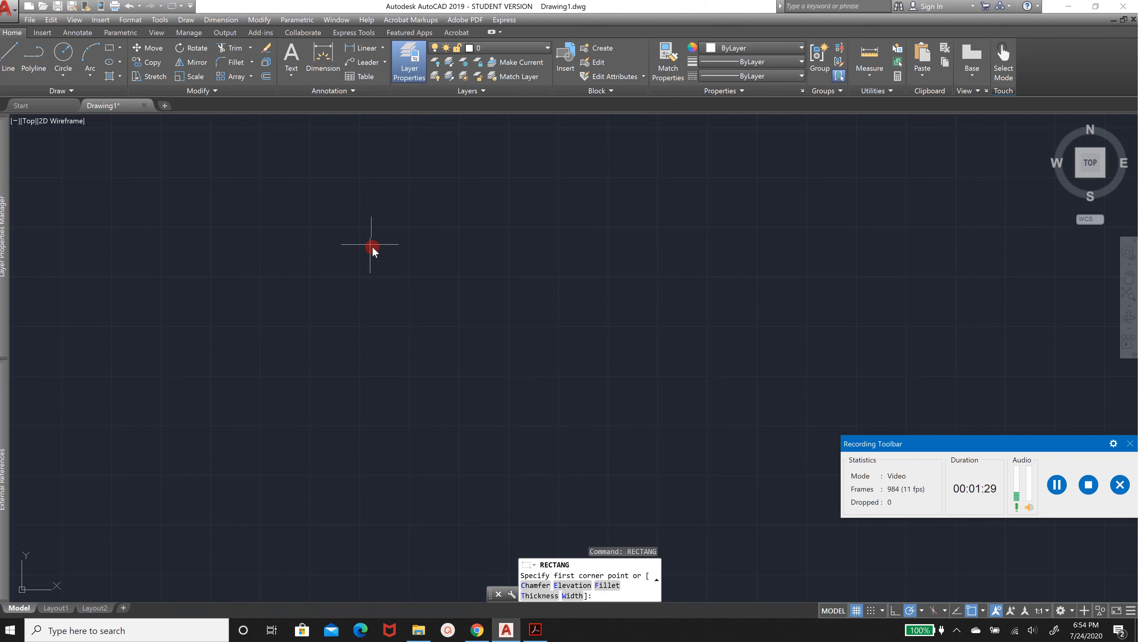
click(351, 234)
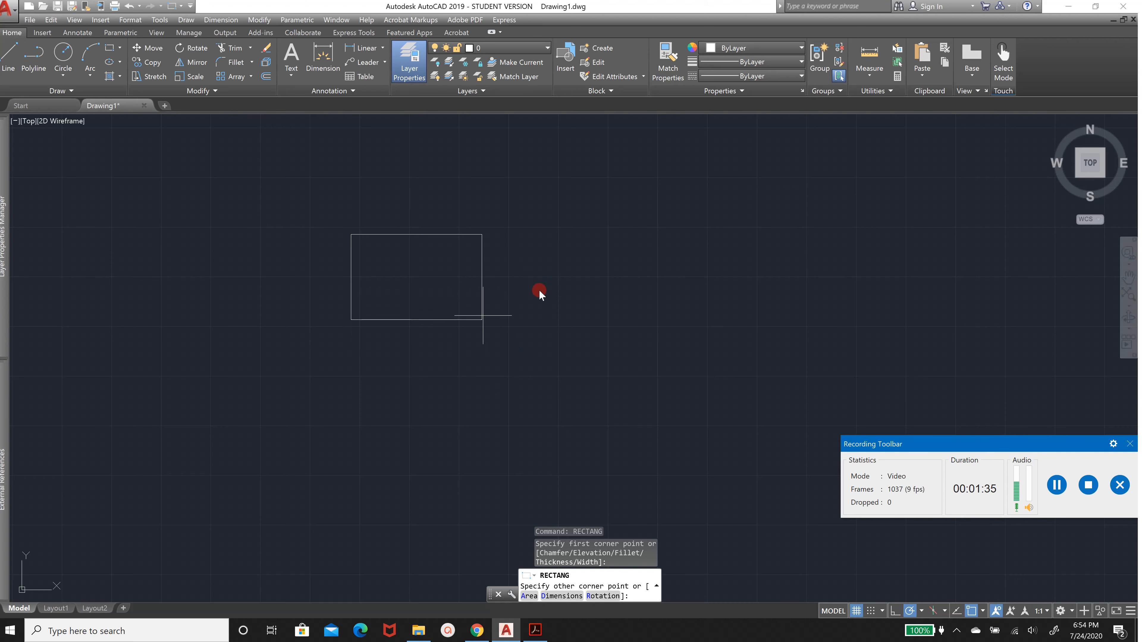
click(561, 594)
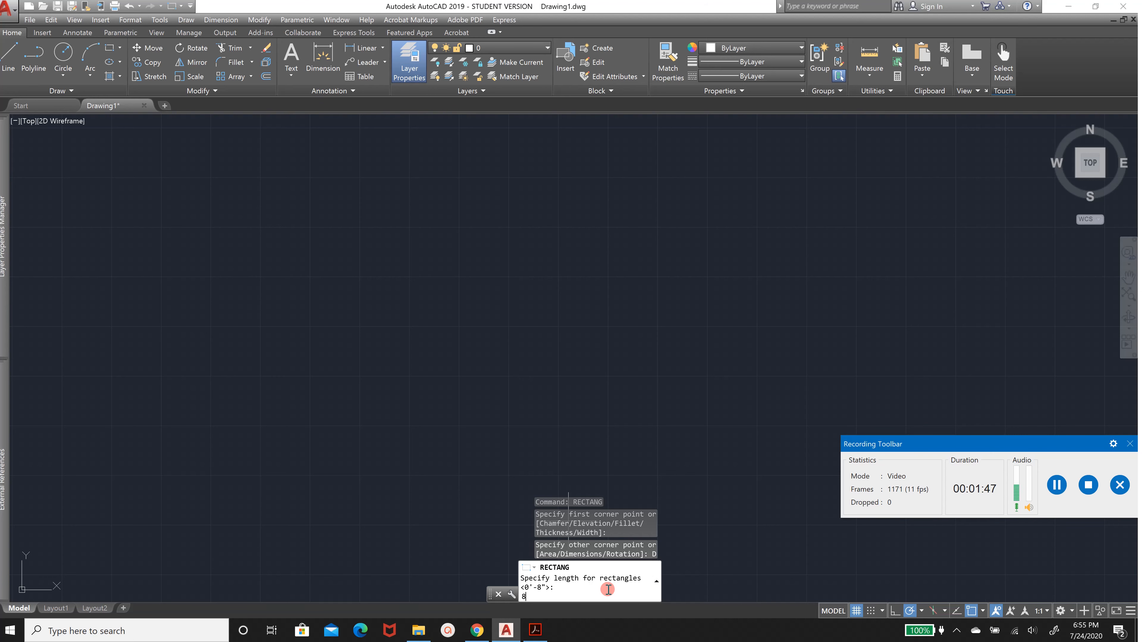
key(Return)
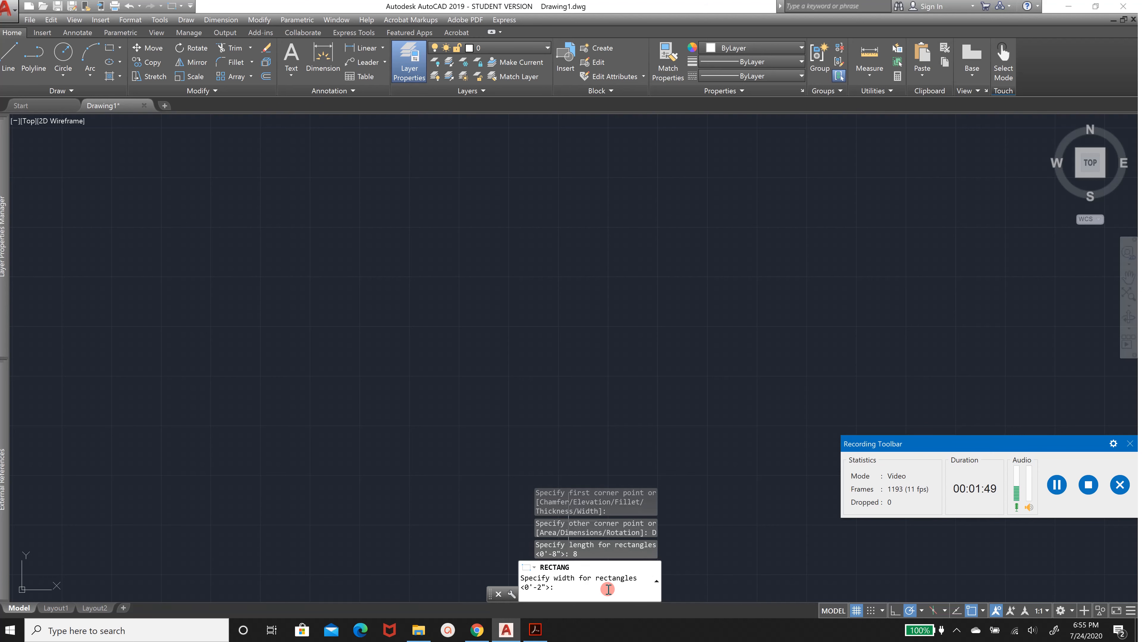
text(2)
key(Return)
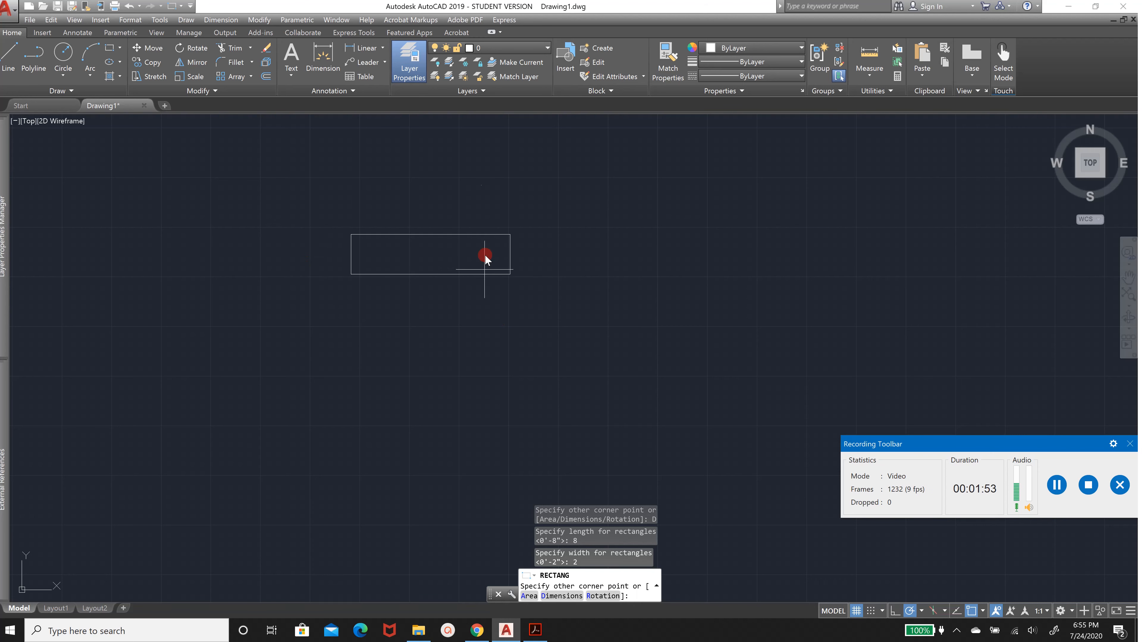
click(471, 300)
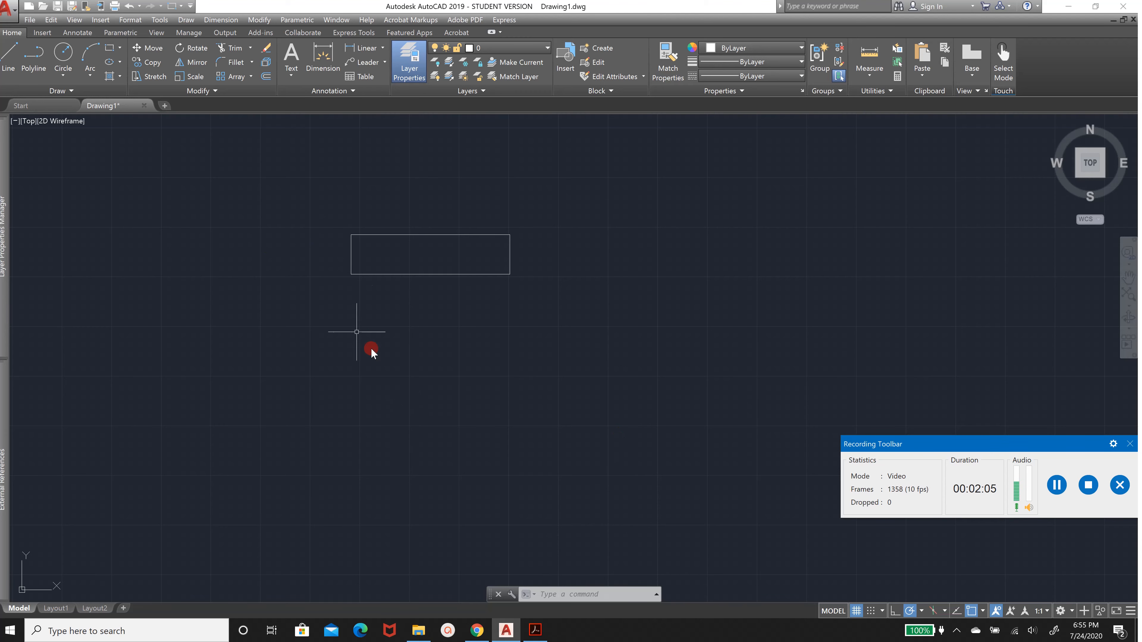
Draw an 8 by 3 inch rectangle directly below the first one, starting at its lower-left corner
click(535, 630)
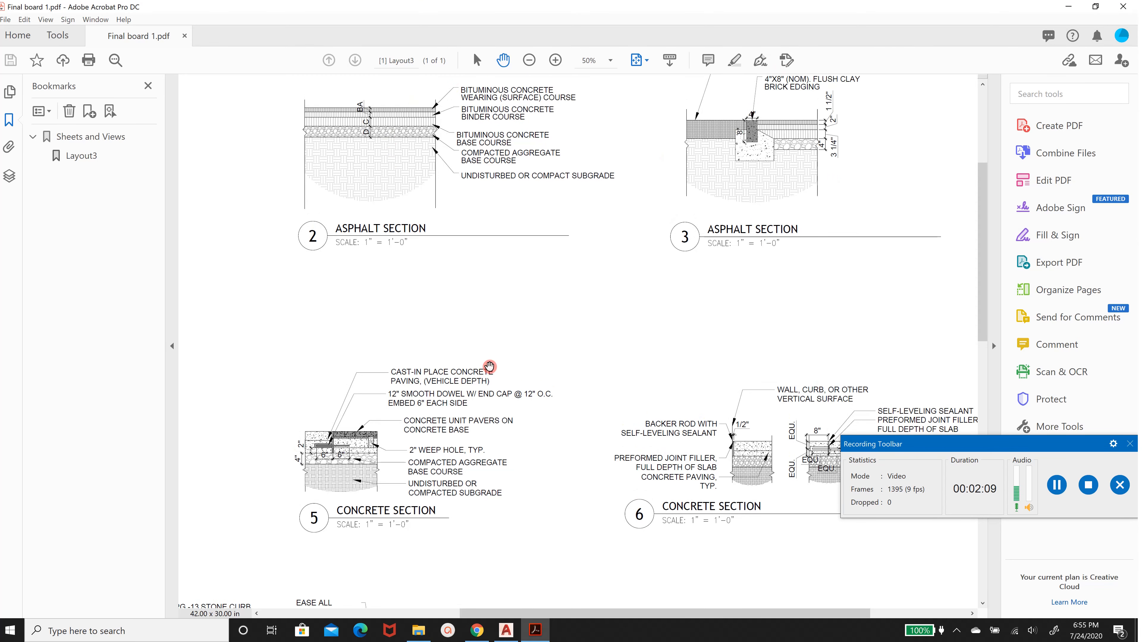
click(506, 630)
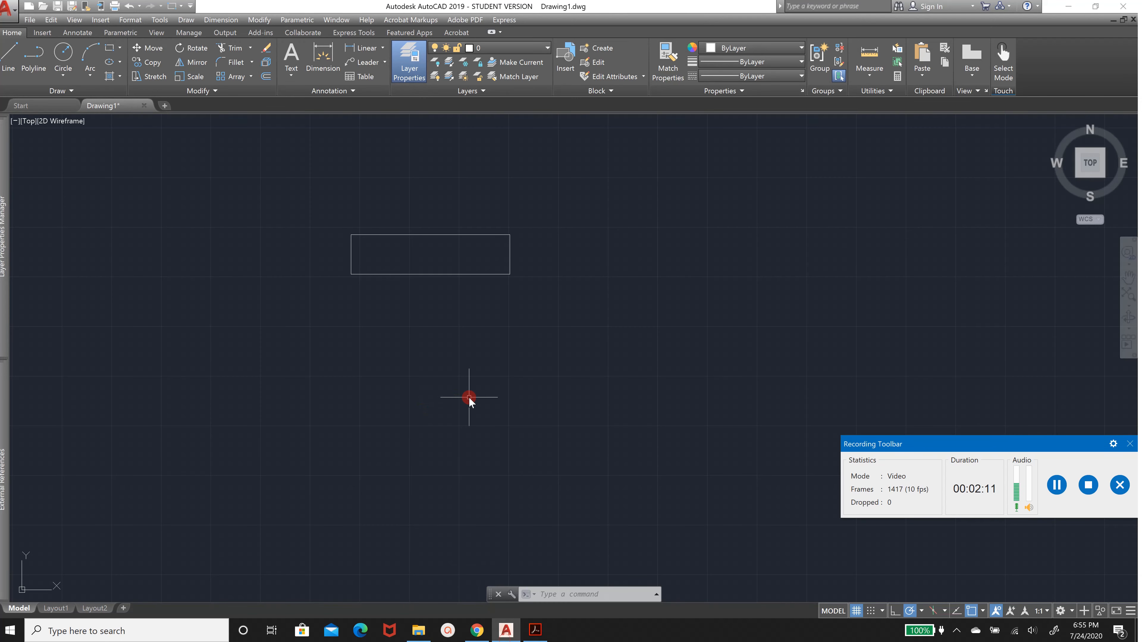
key(Return)
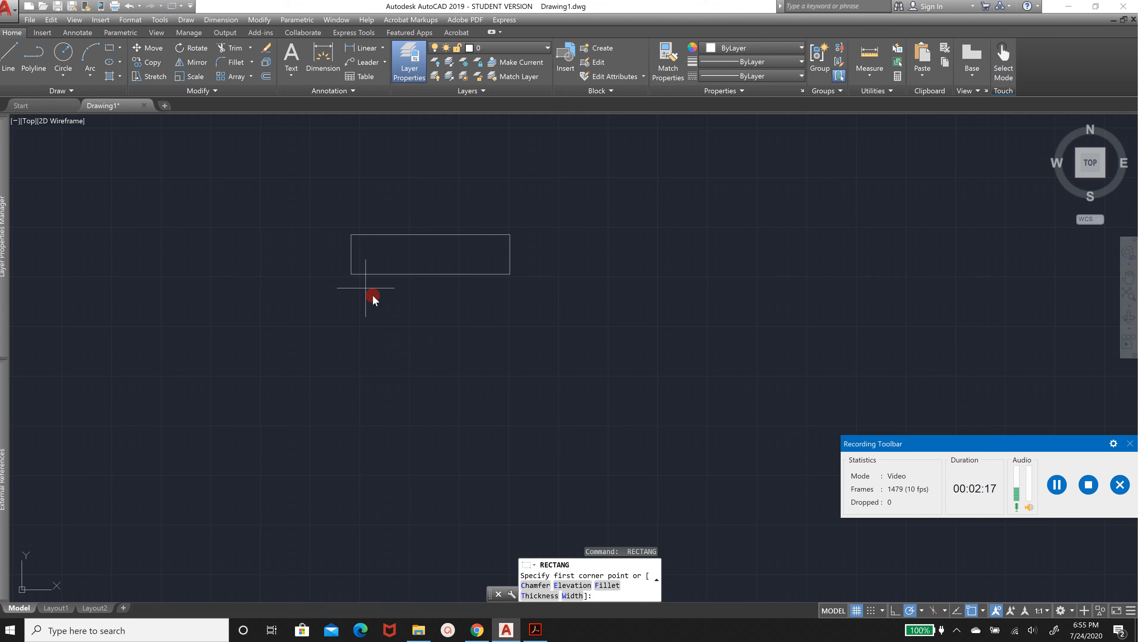
click(351, 273)
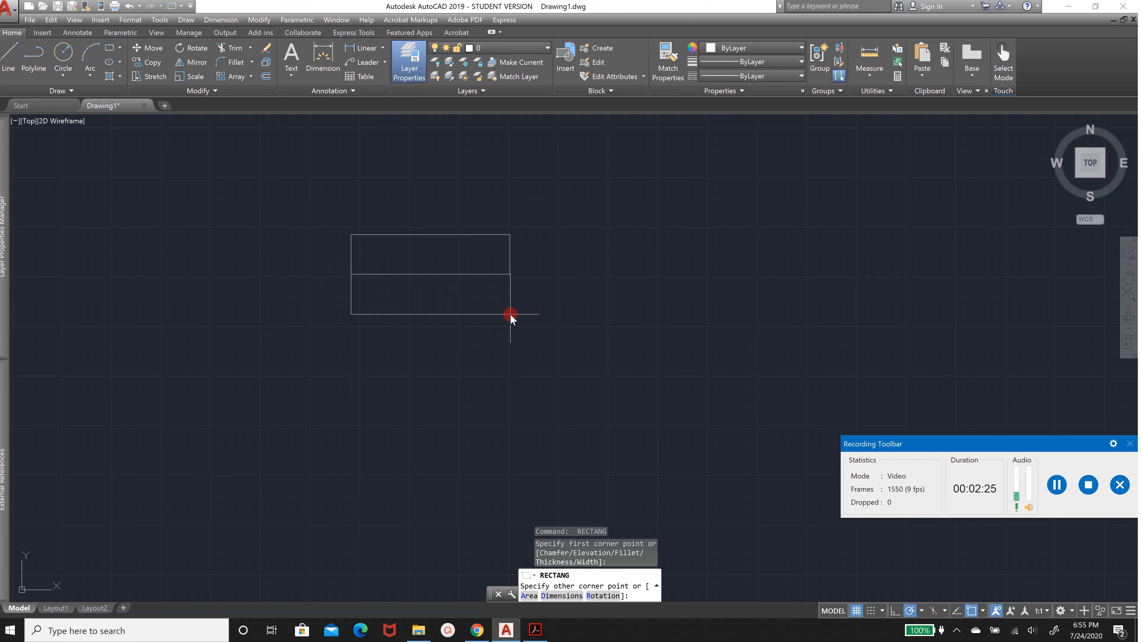
click(561, 597)
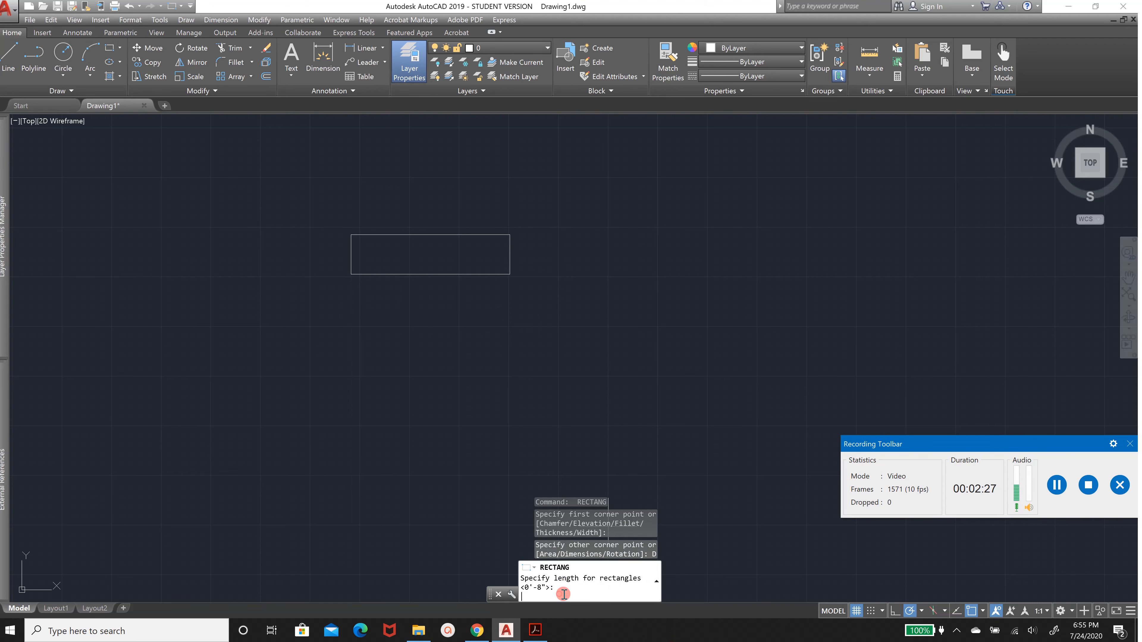
text(8)
key(Return)
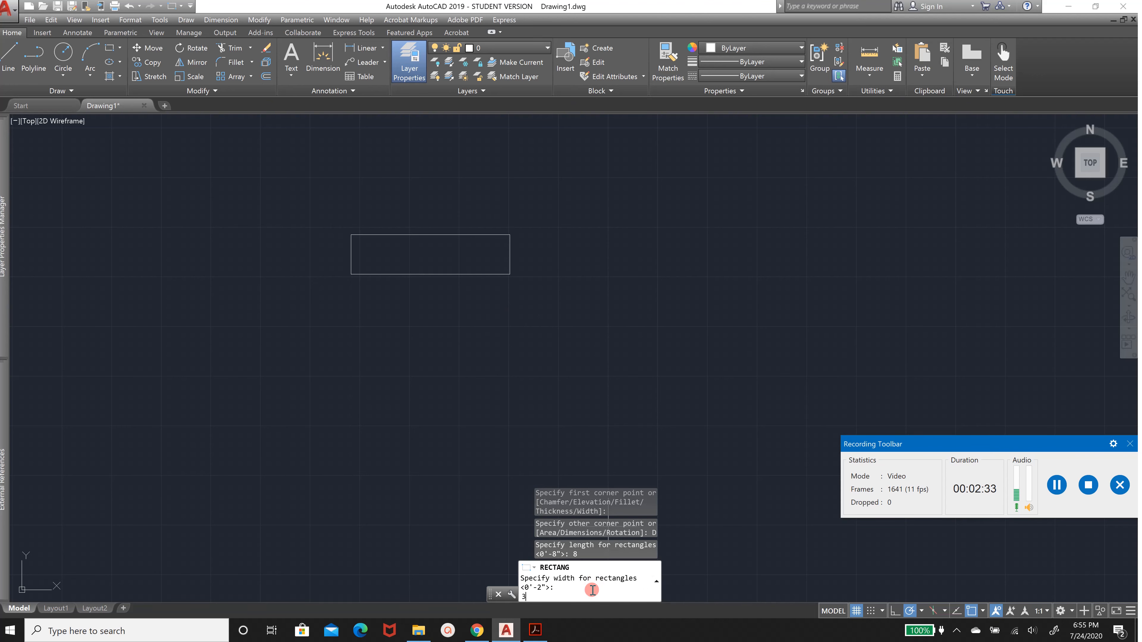
text(3)
key(Return)
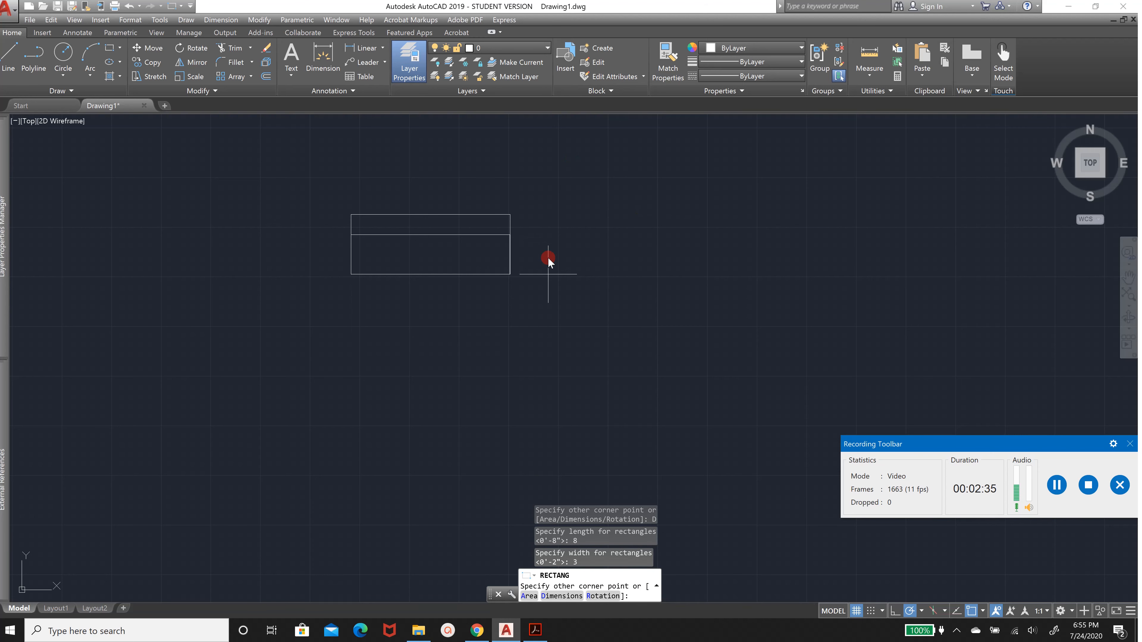
click(512, 364)
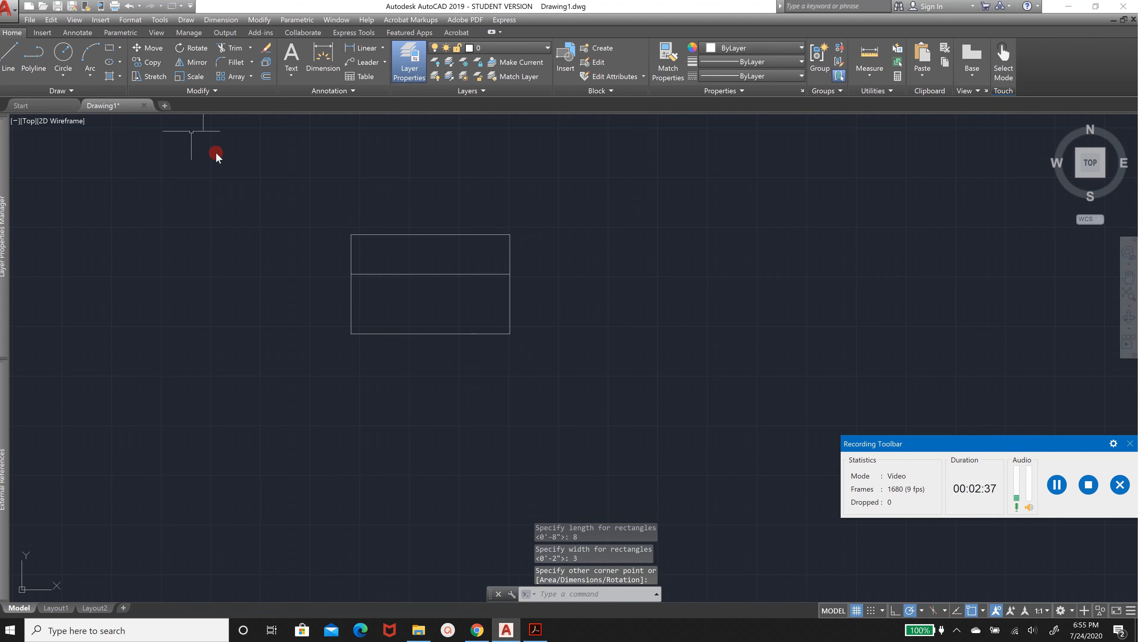
Draw an 8 by 0.5 inch rectangle on top of the first rectangle, starting at its upper-left corner
click(112, 49)
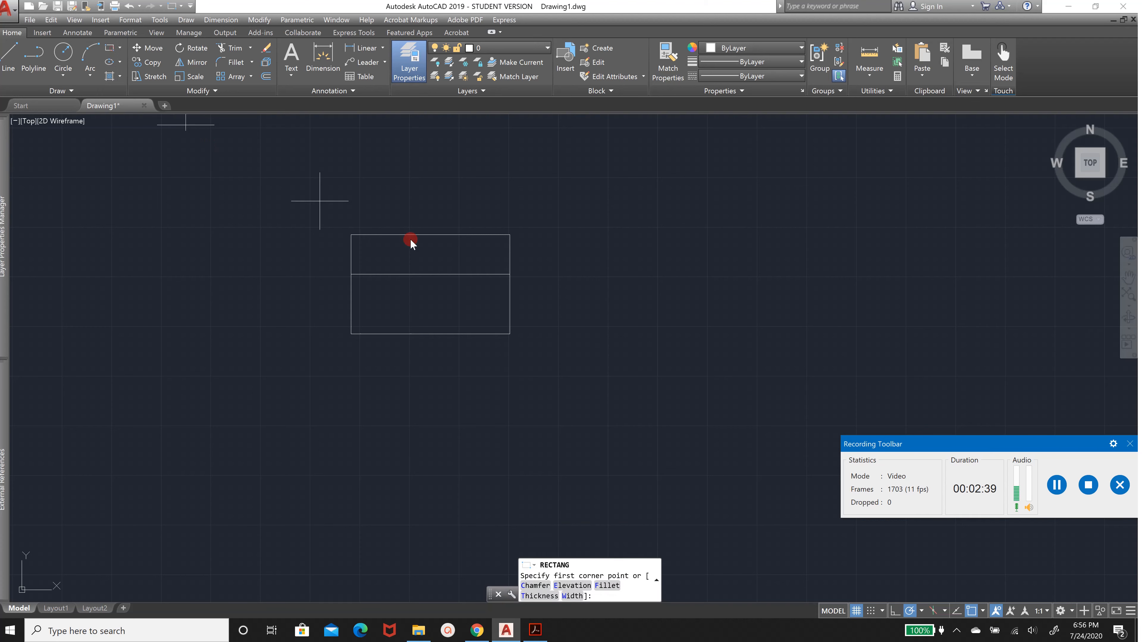
click(354, 233)
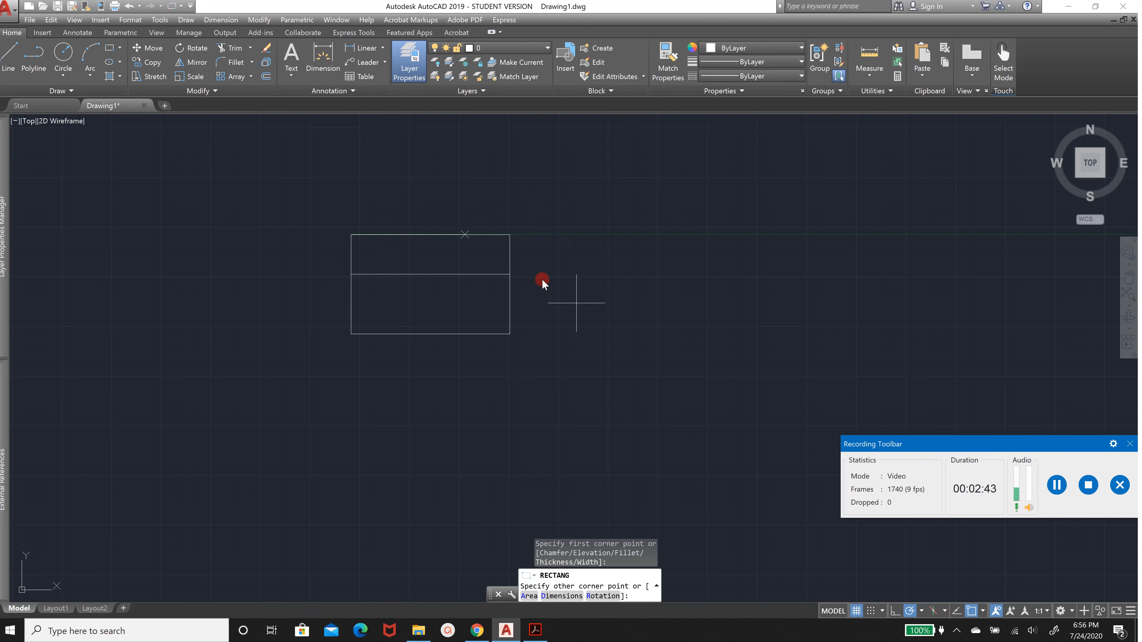
click(566, 597)
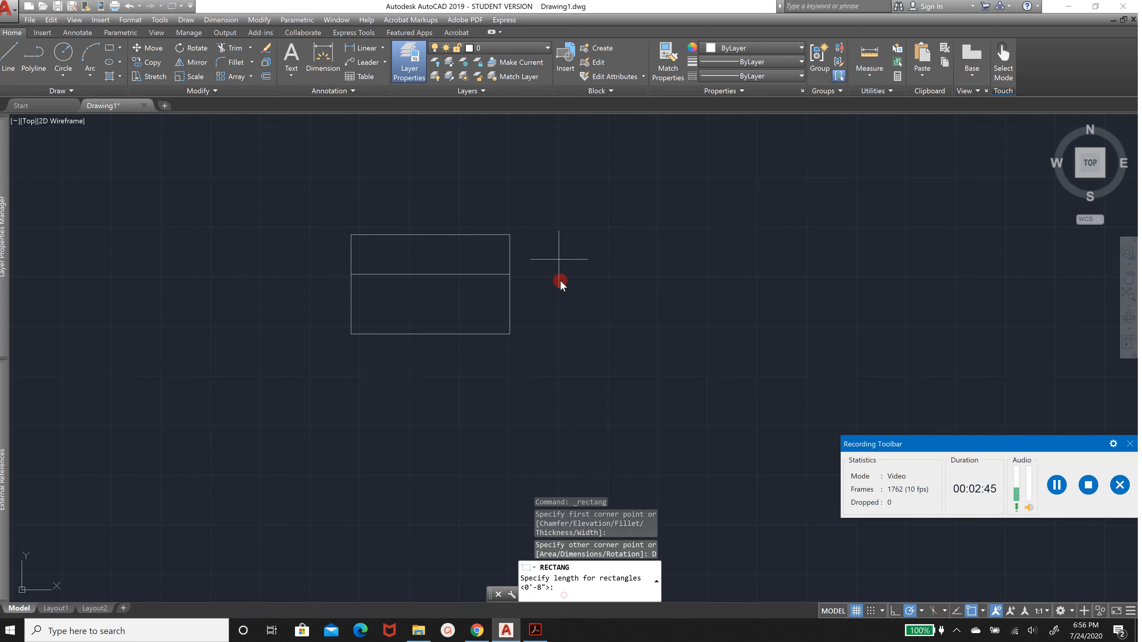
text(8)
key(Return)
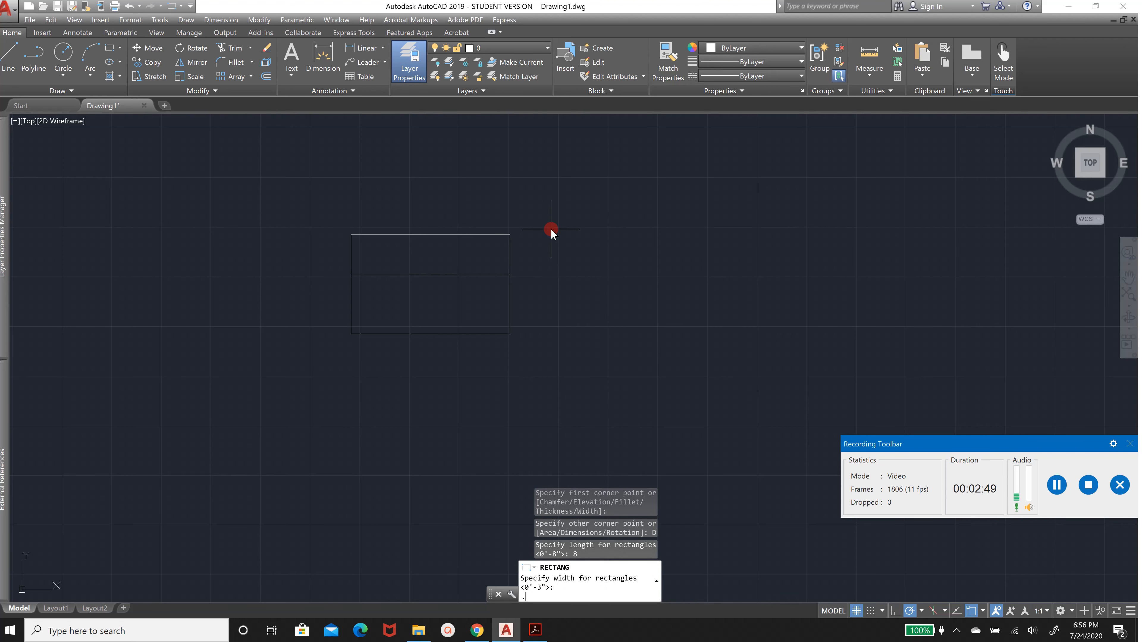
text(.5)
key(Return)
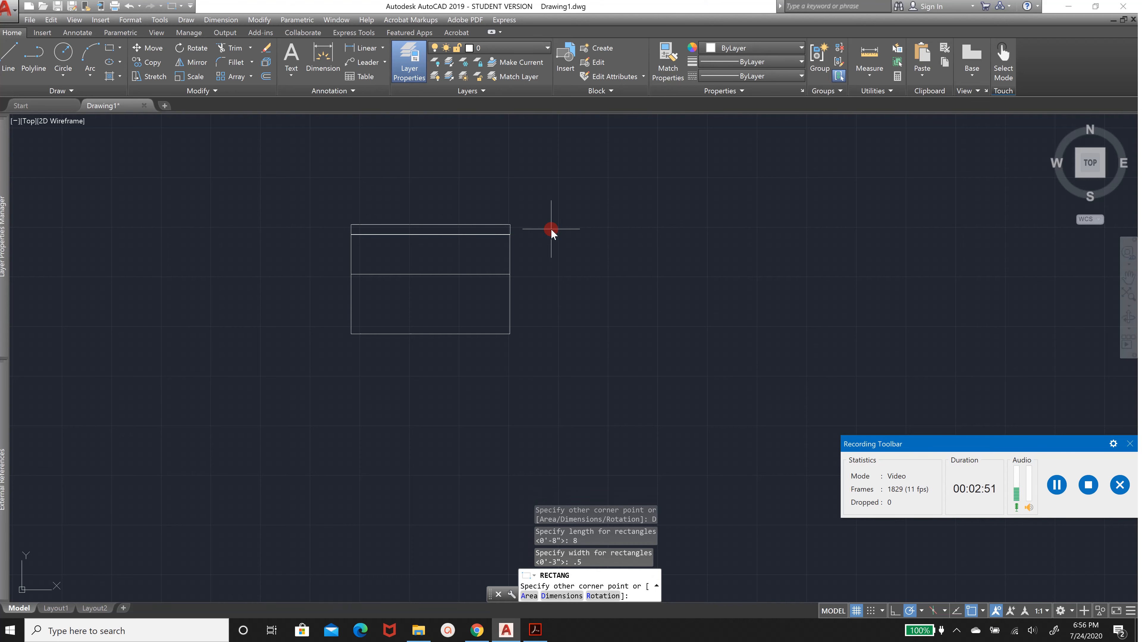
click(519, 171)
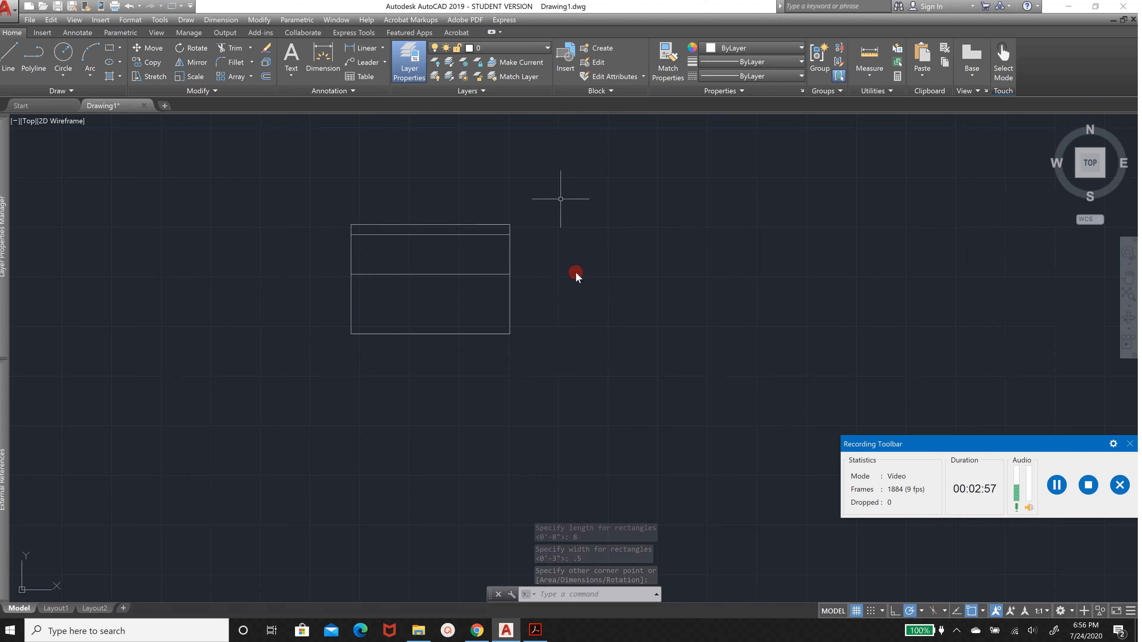
Draw two freehand rectangles to the right of the stacked rectangles
click(109, 48)
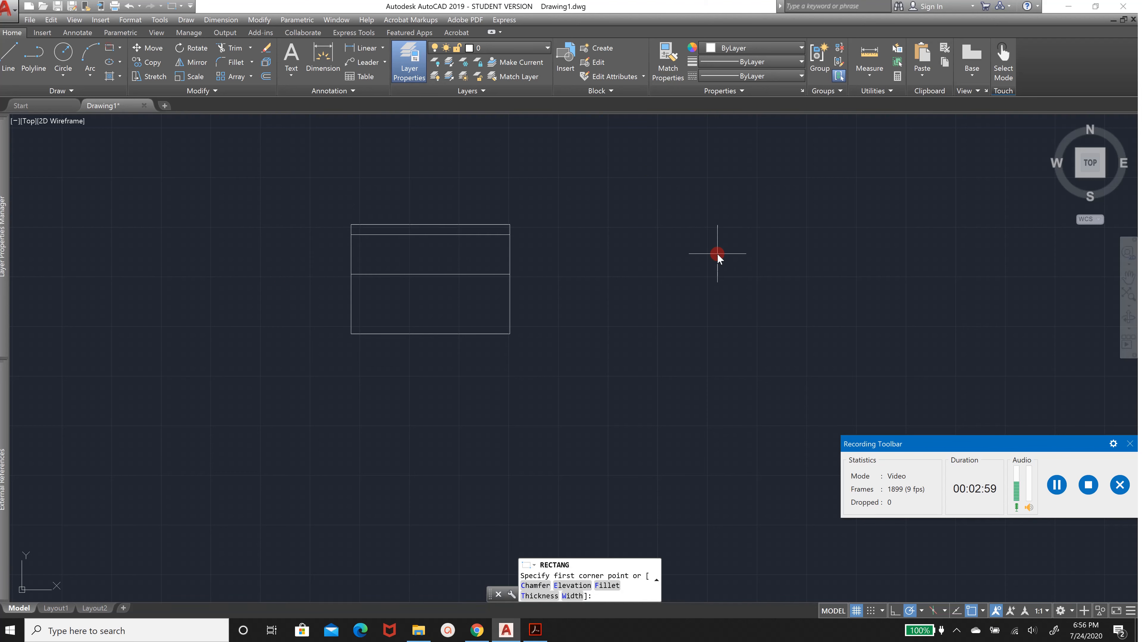
click(611, 206)
click(761, 300)
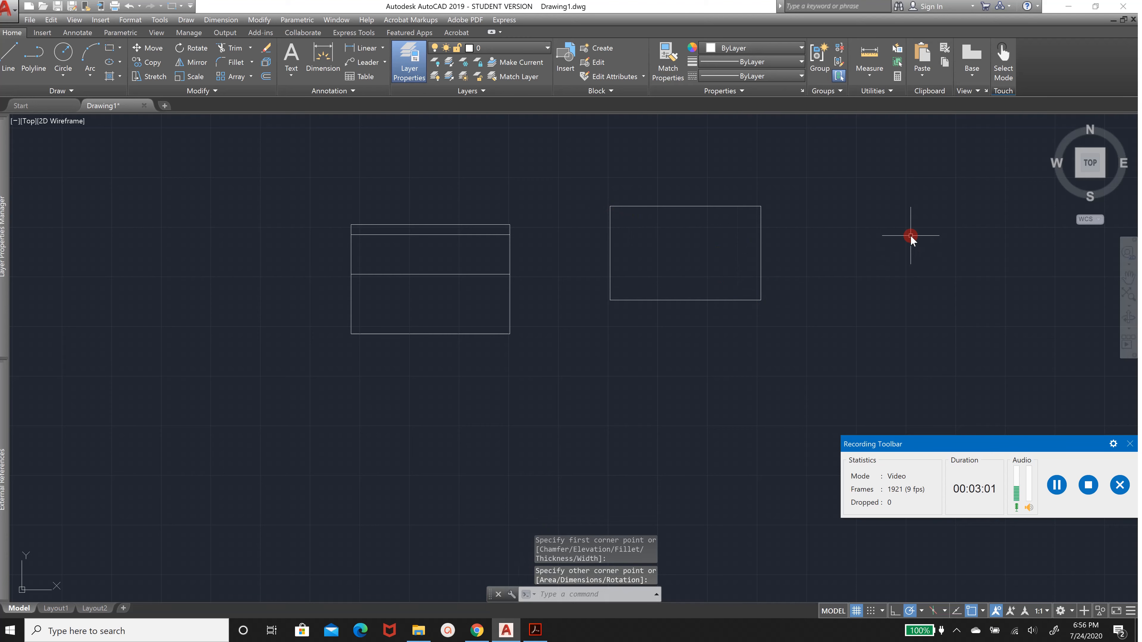
key(Return)
click(911, 230)
click(820, 293)
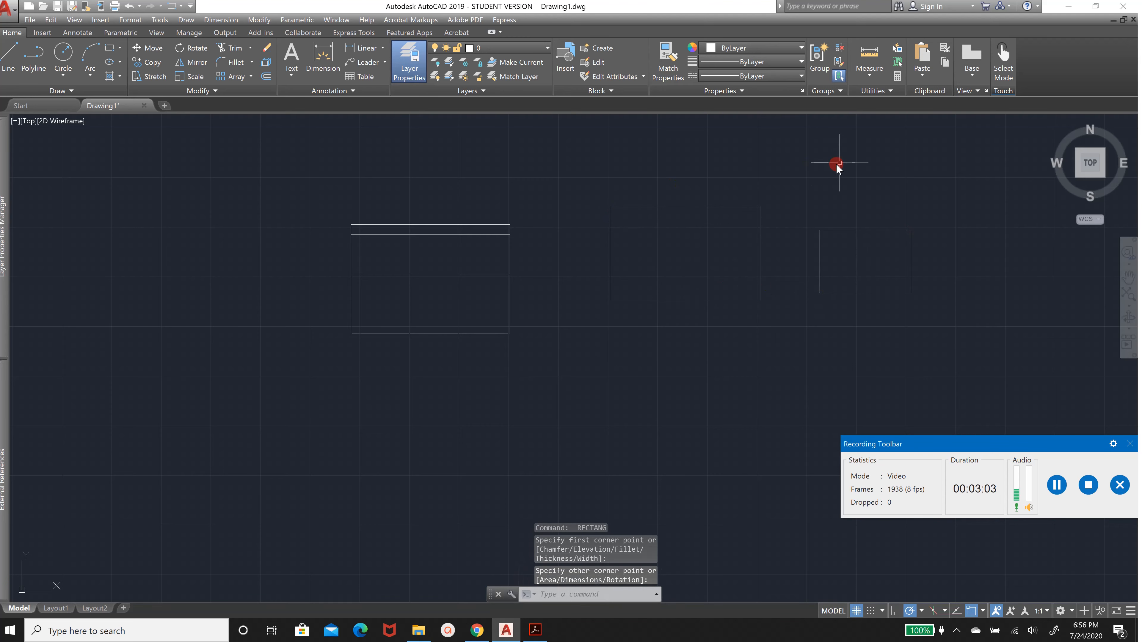
Select and delete the two freehand rectangles
key(Escape)
click(870, 167)
click(702, 291)
key(Delete)
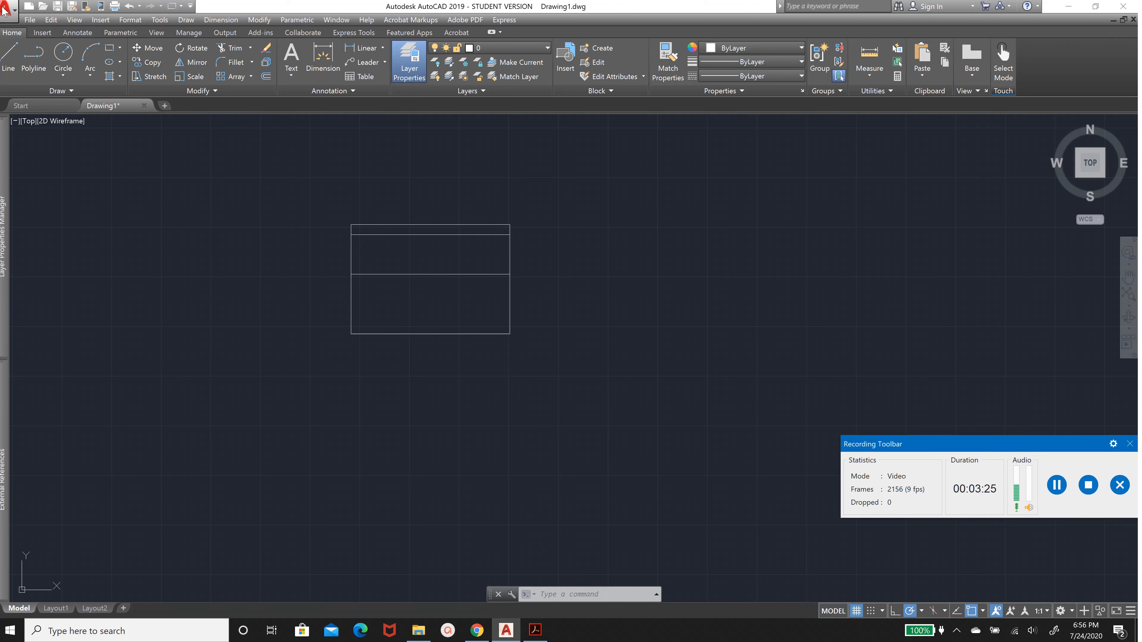
Hatch the top thin rectangle with the ANSI31 pattern at a 45° angle, checking the PDF reference section
click(108, 77)
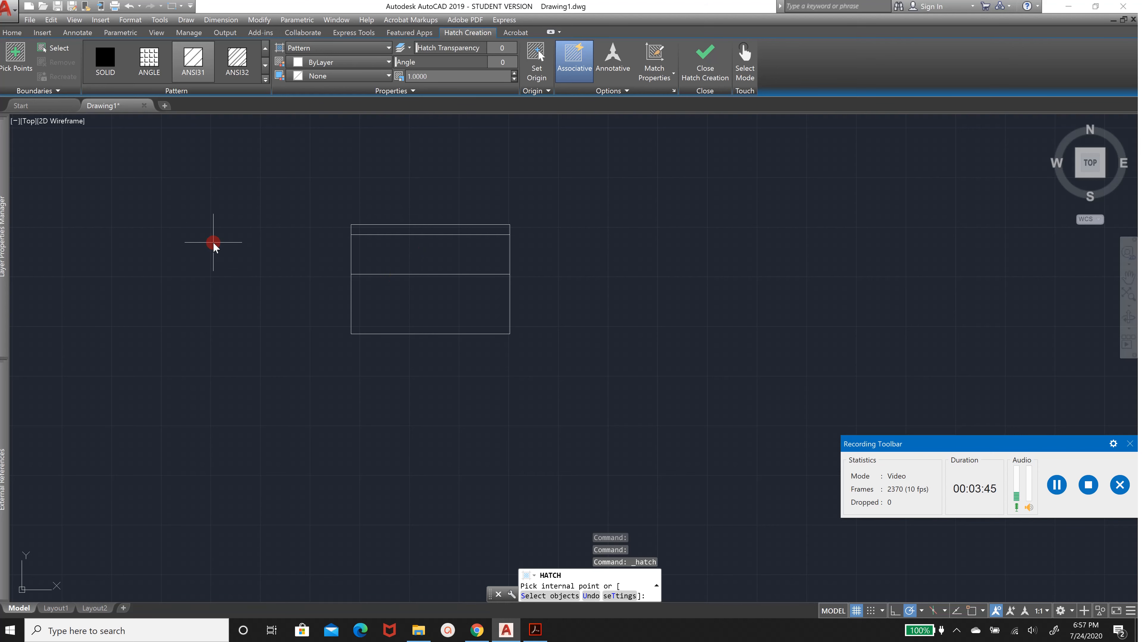
click(536, 630)
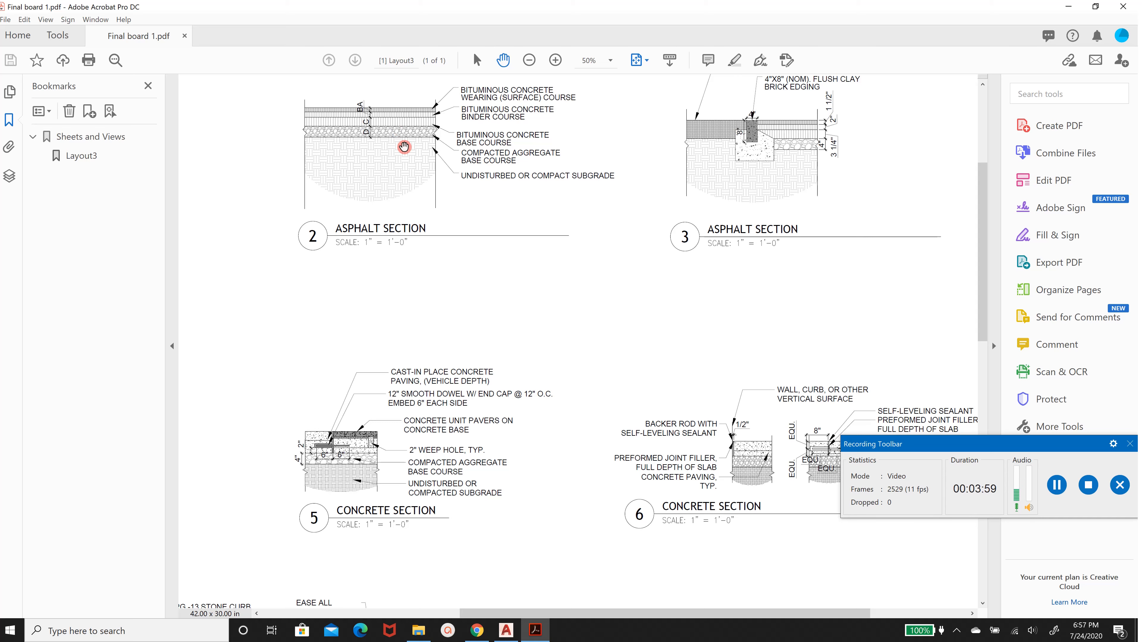
mouse_move(506, 630)
click(463, 563)
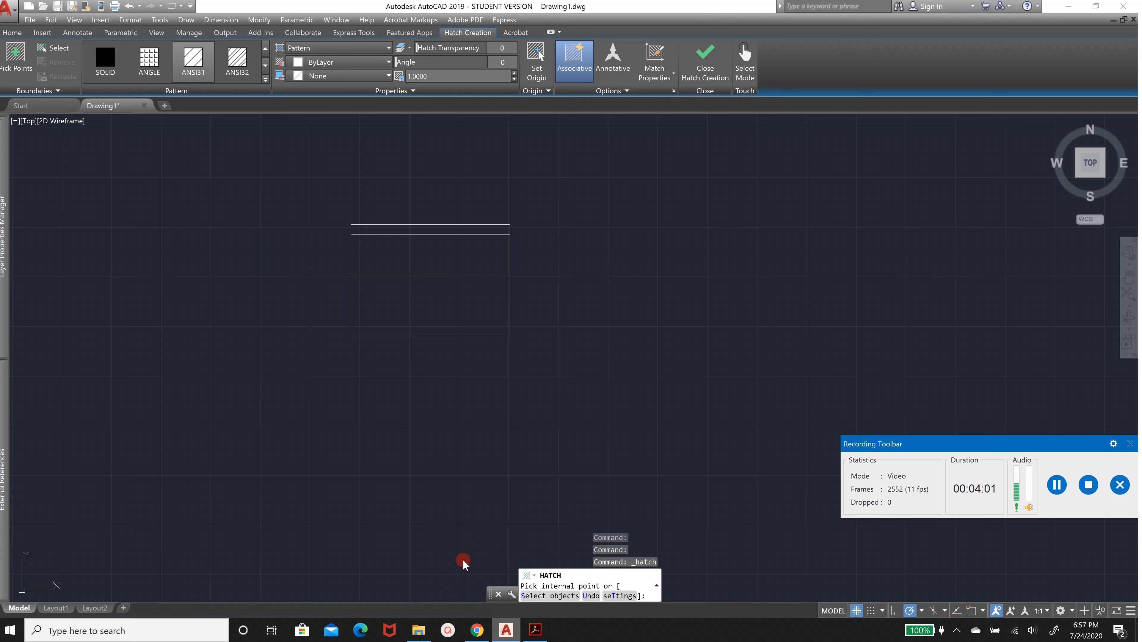
click(191, 74)
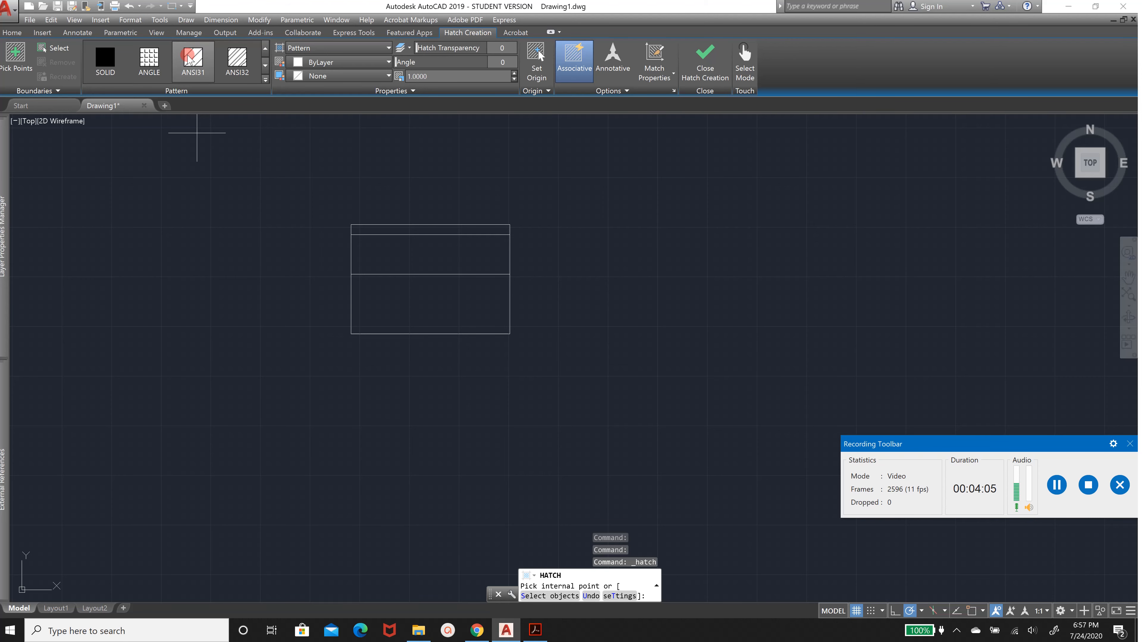
click(426, 229)
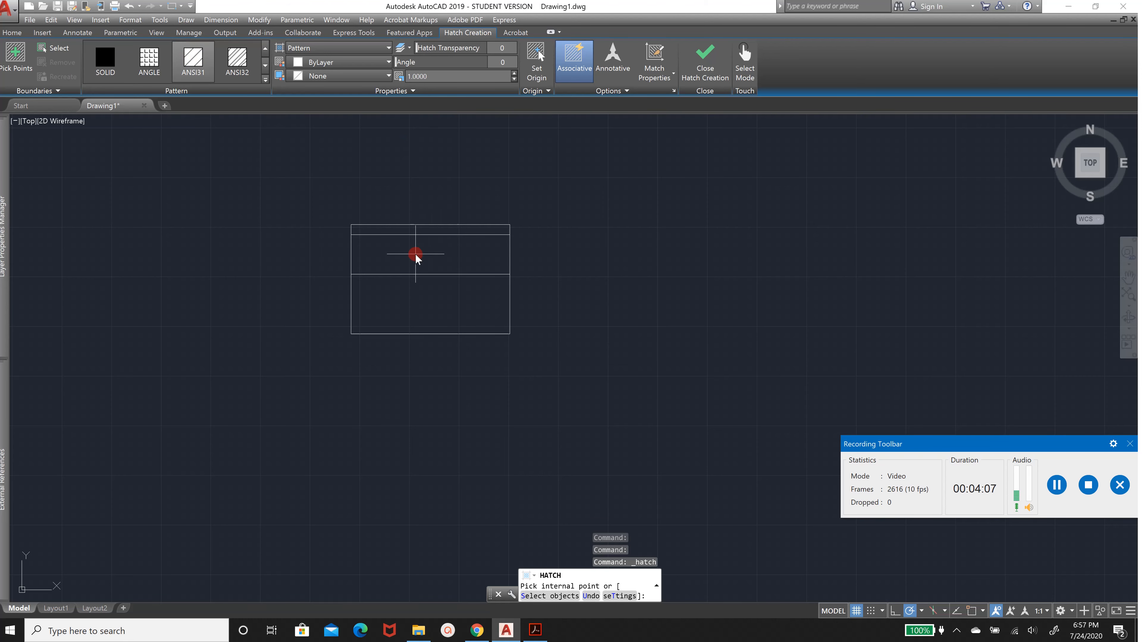
click(407, 232)
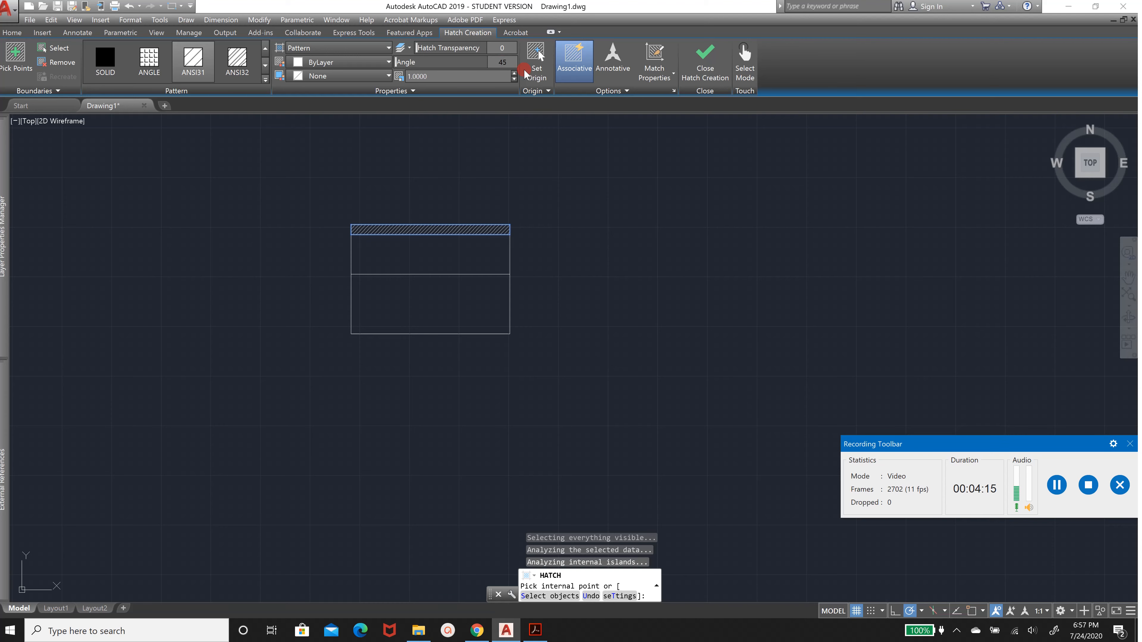
key(Return)
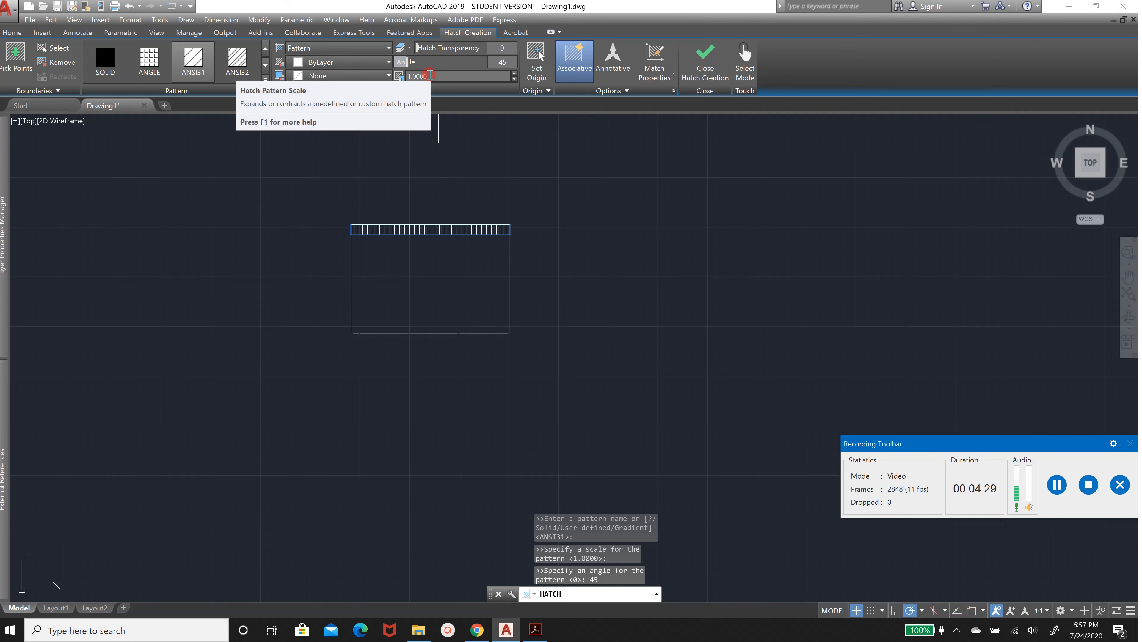
Set the top hatch's pattern scale to 3.5 and finish the hatch
drag(430, 75, 360, 61)
text(2)
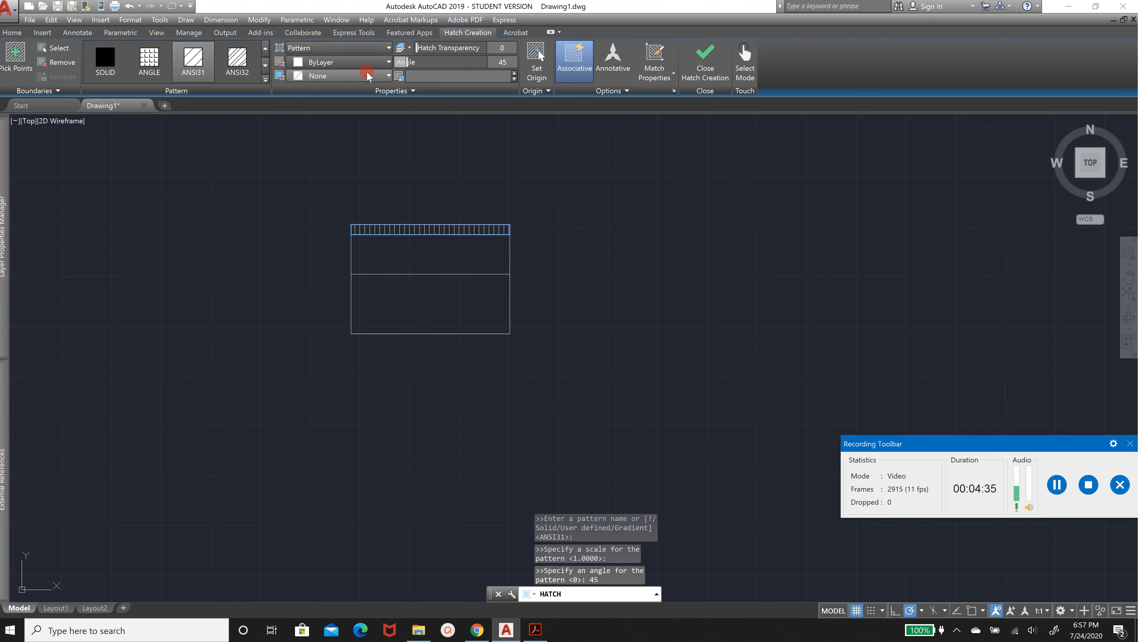
key(Return)
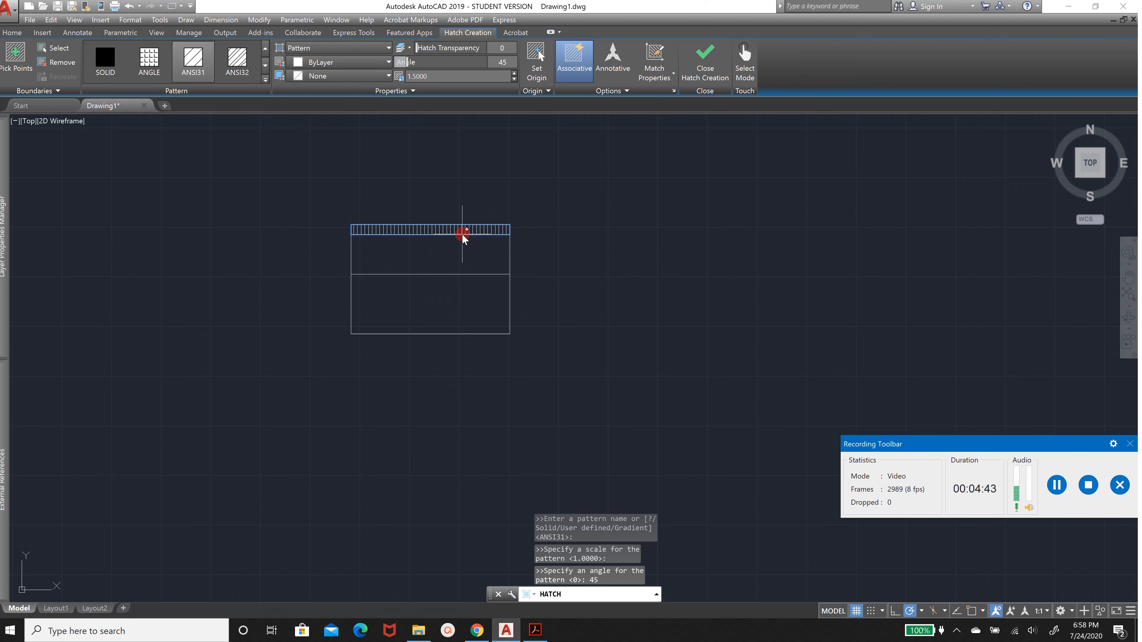
click(534, 630)
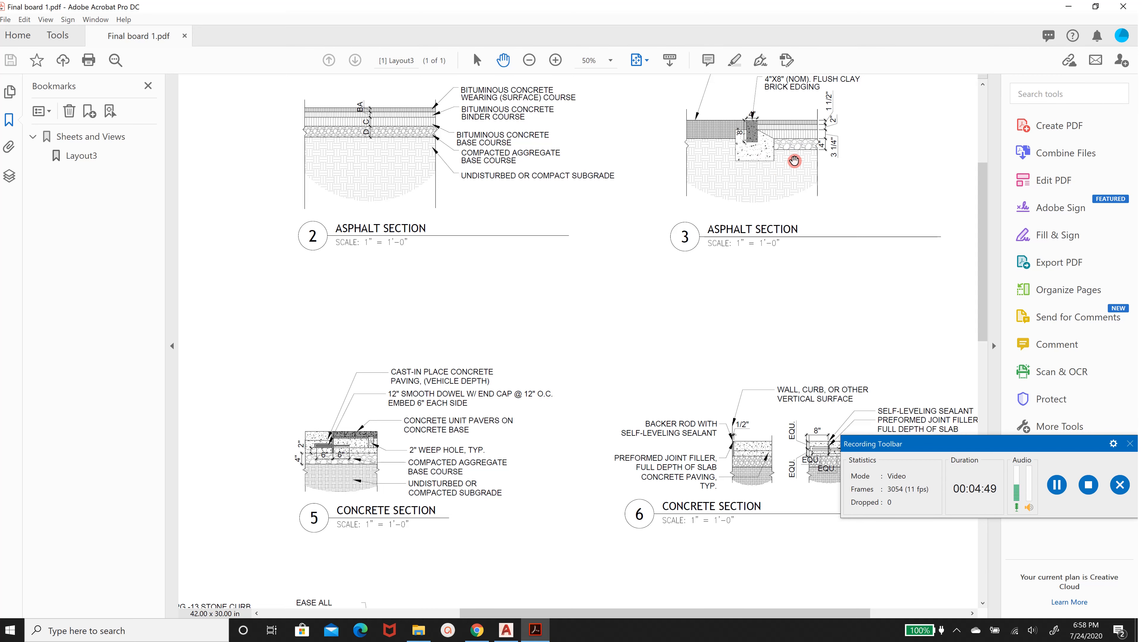
click(514, 632)
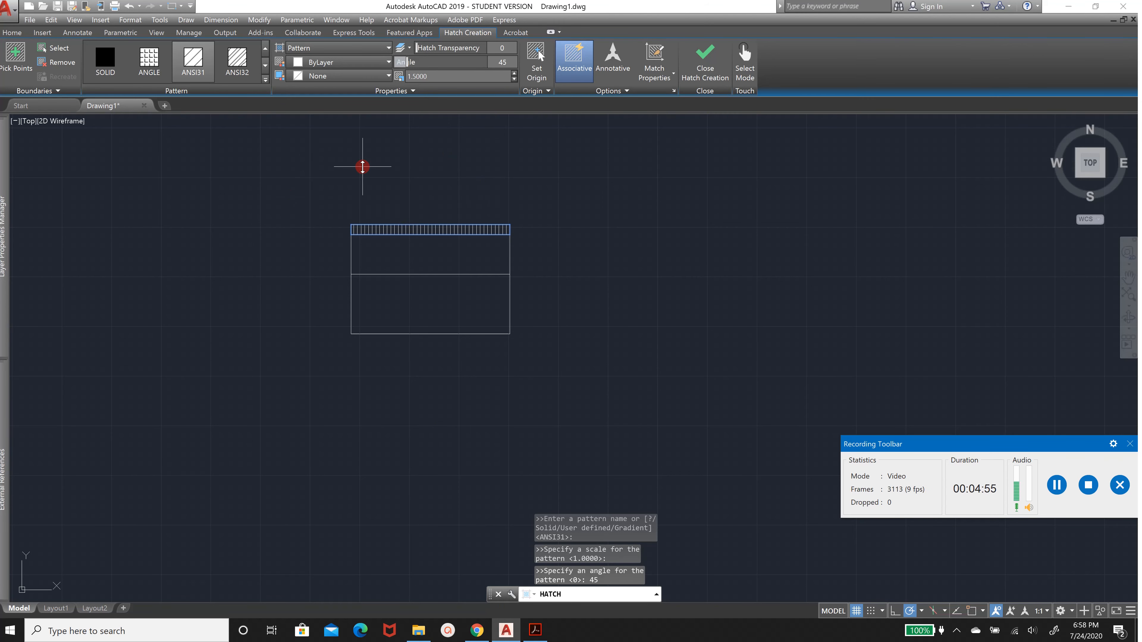
key(Return)
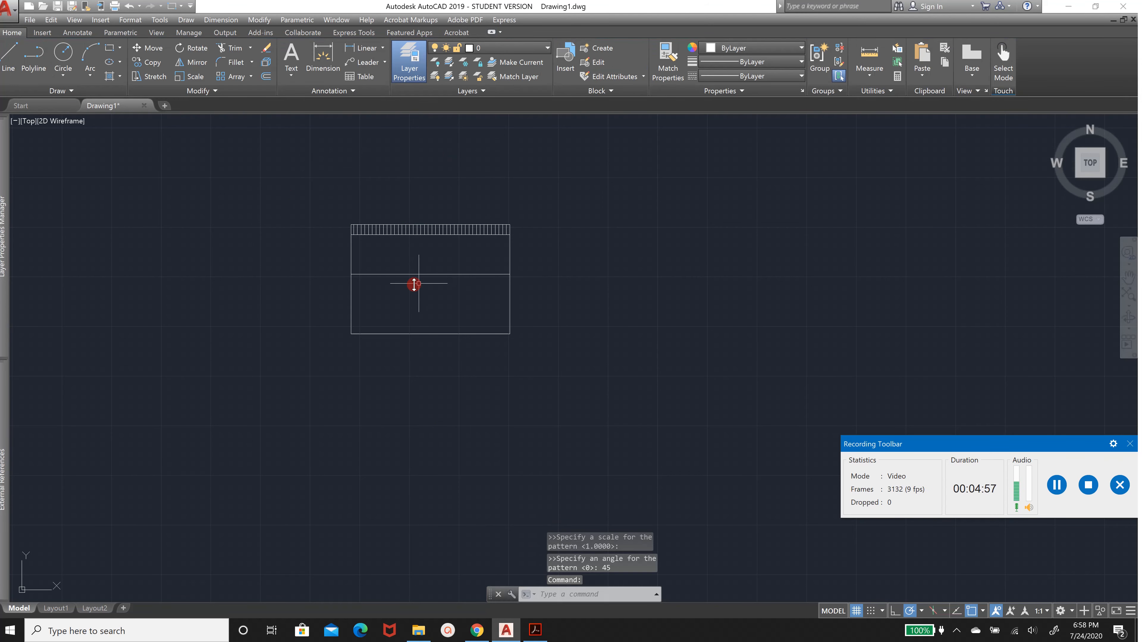
Start a new hatch and fill the middle rectangle with the GRAVEL pattern
click(109, 75)
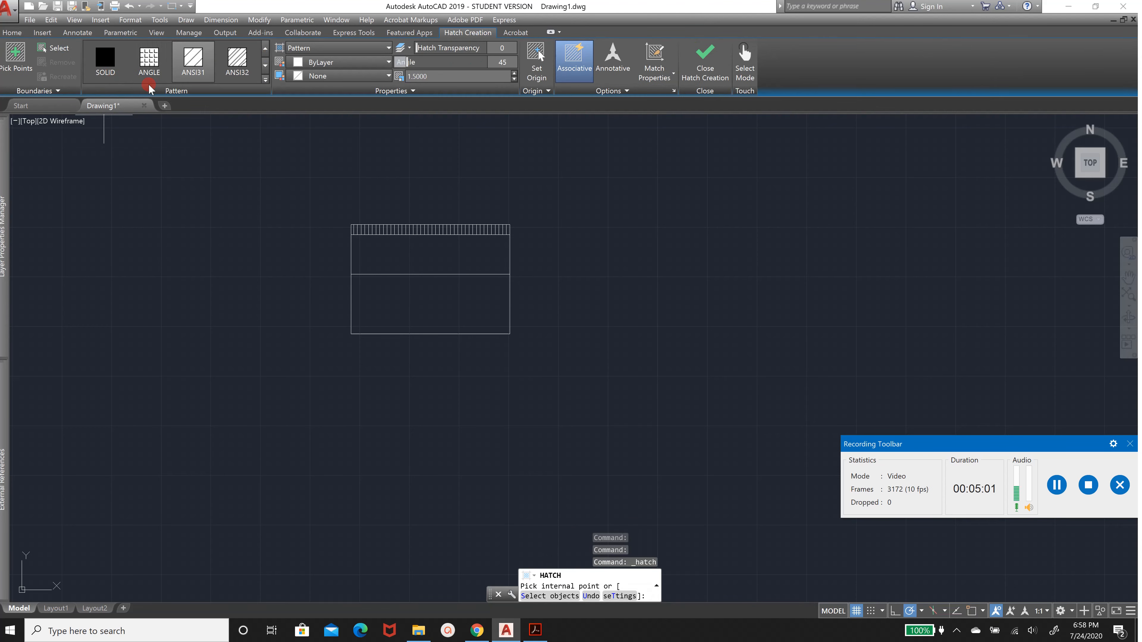
click(267, 70)
click(267, 70)
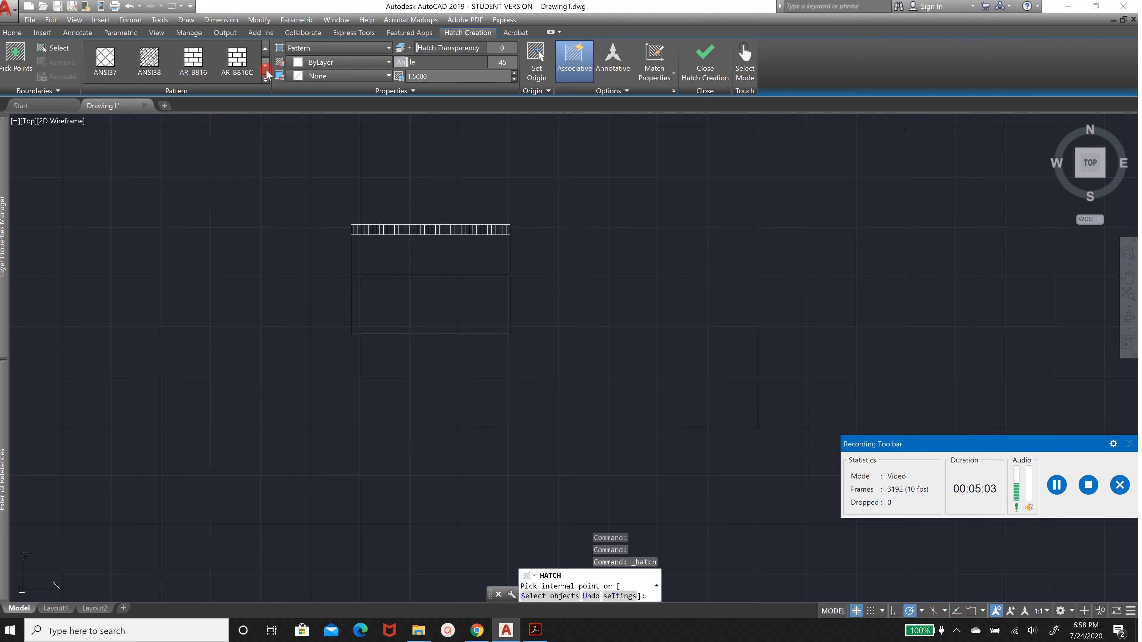
click(266, 70)
click(266, 71)
click(266, 72)
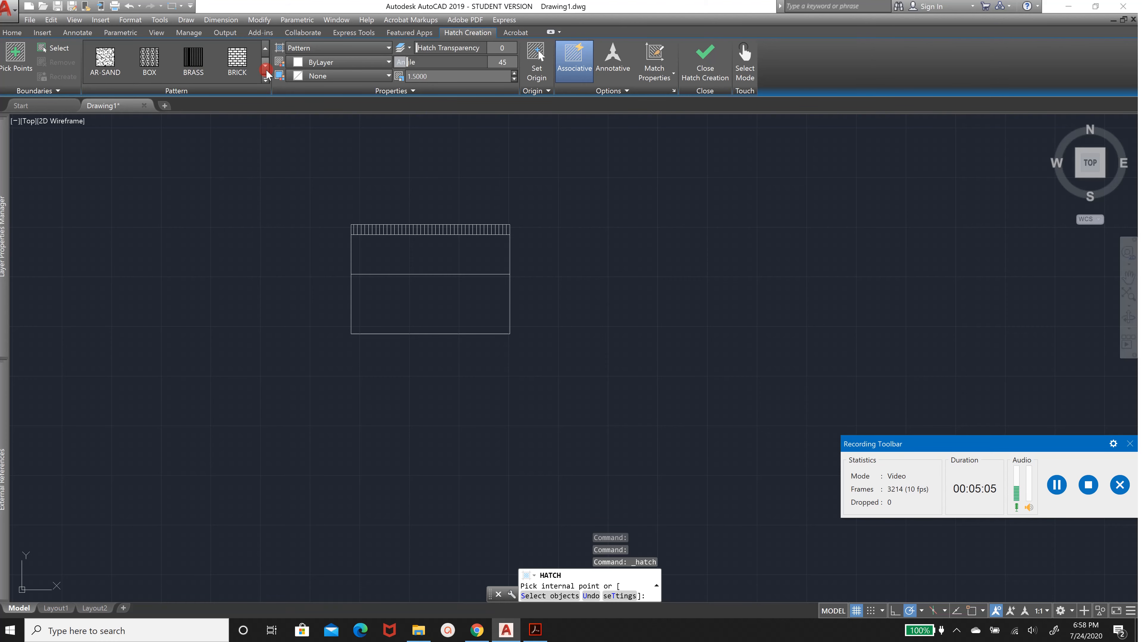
click(266, 71)
click(267, 71)
click(266, 71)
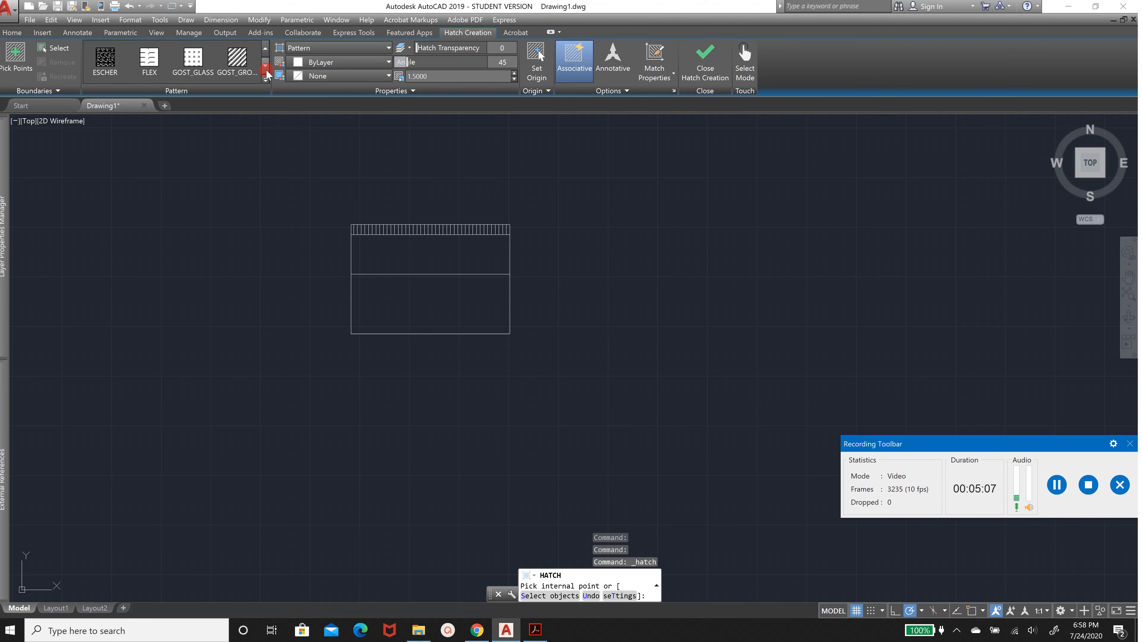
click(266, 71)
click(266, 71)
click(267, 71)
click(266, 71)
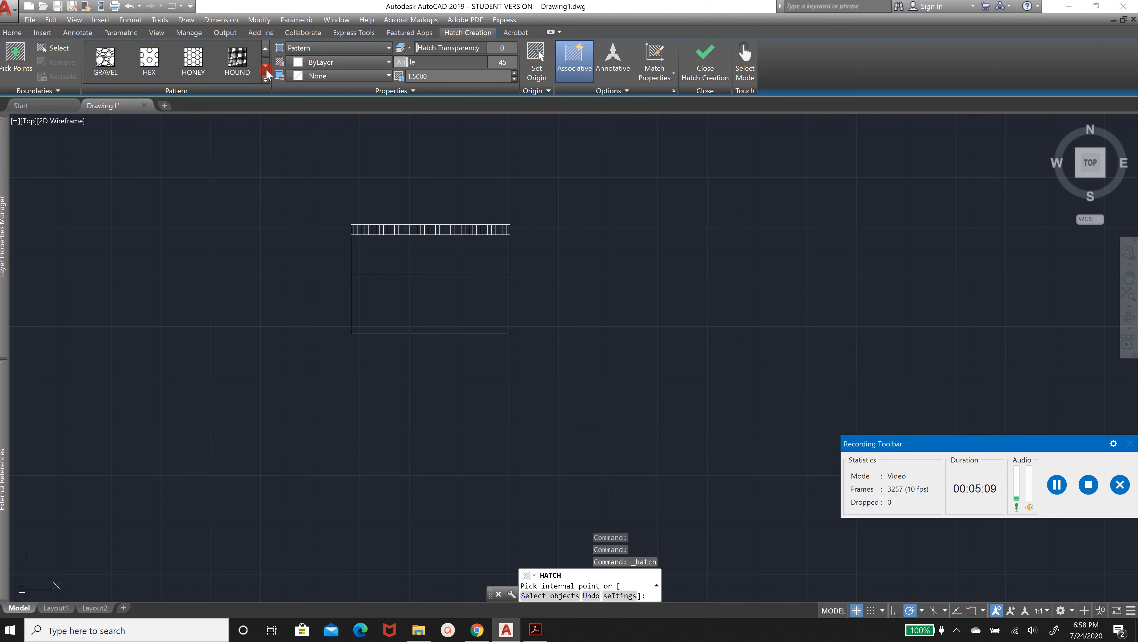
click(111, 55)
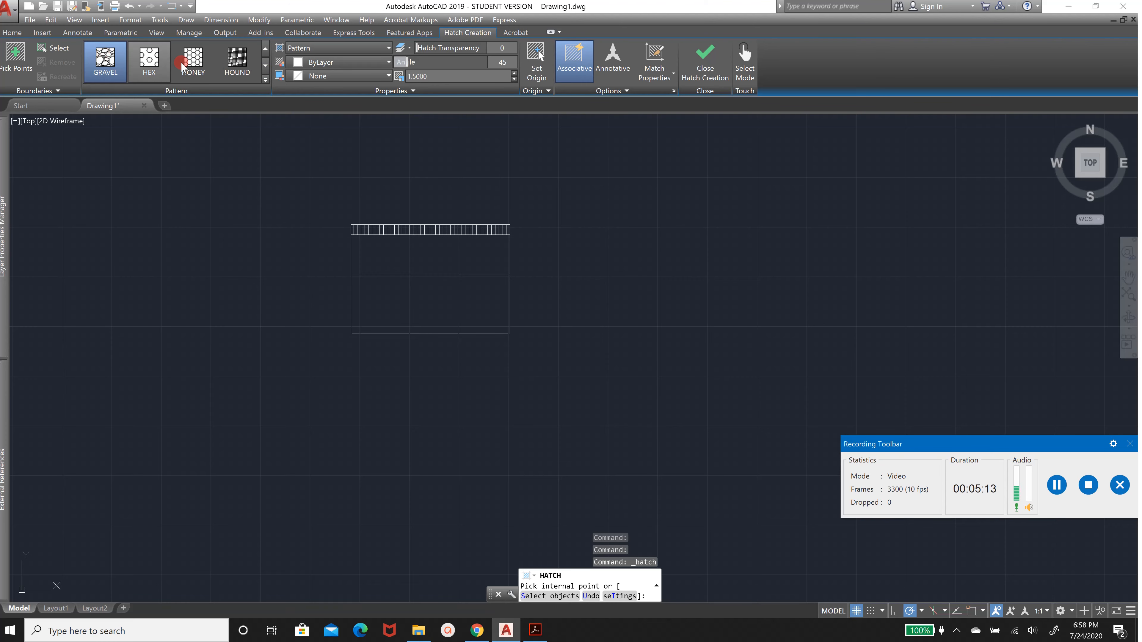
click(409, 256)
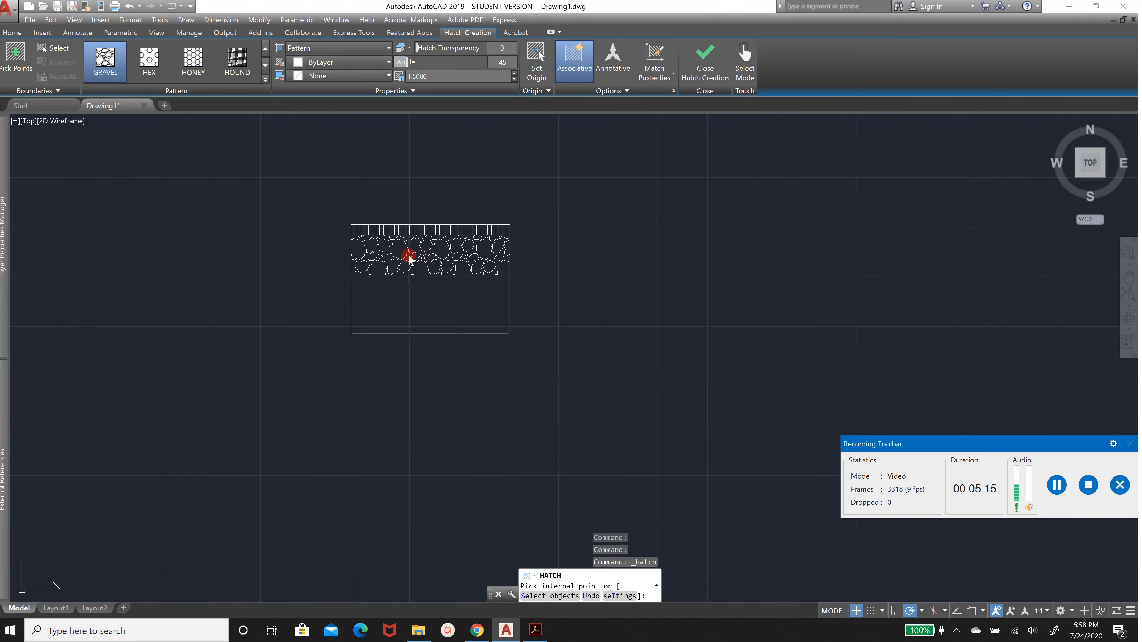
Set the gravel hatch's scale to 1.2 and angle to 0, then finish the hatch
click(419, 76)
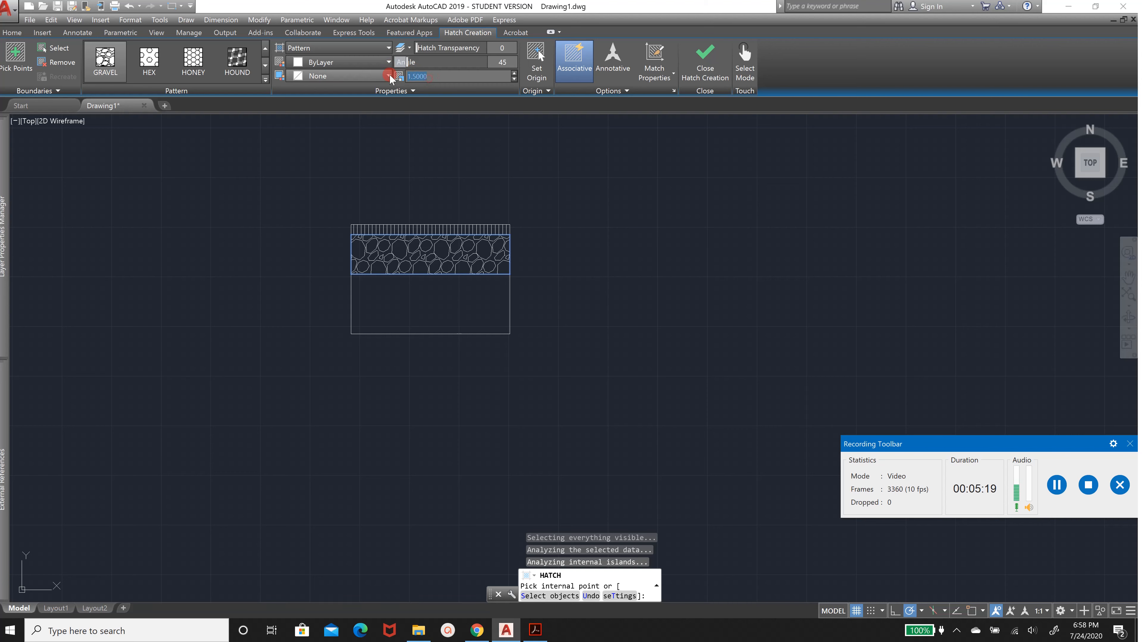
click(326, 62)
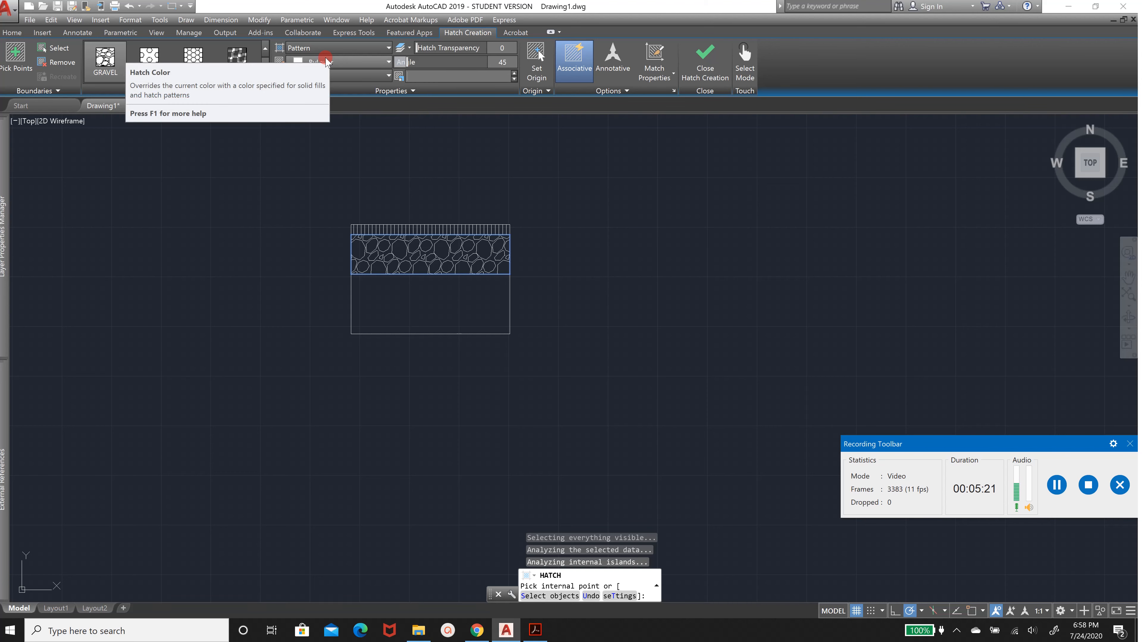
key(Return)
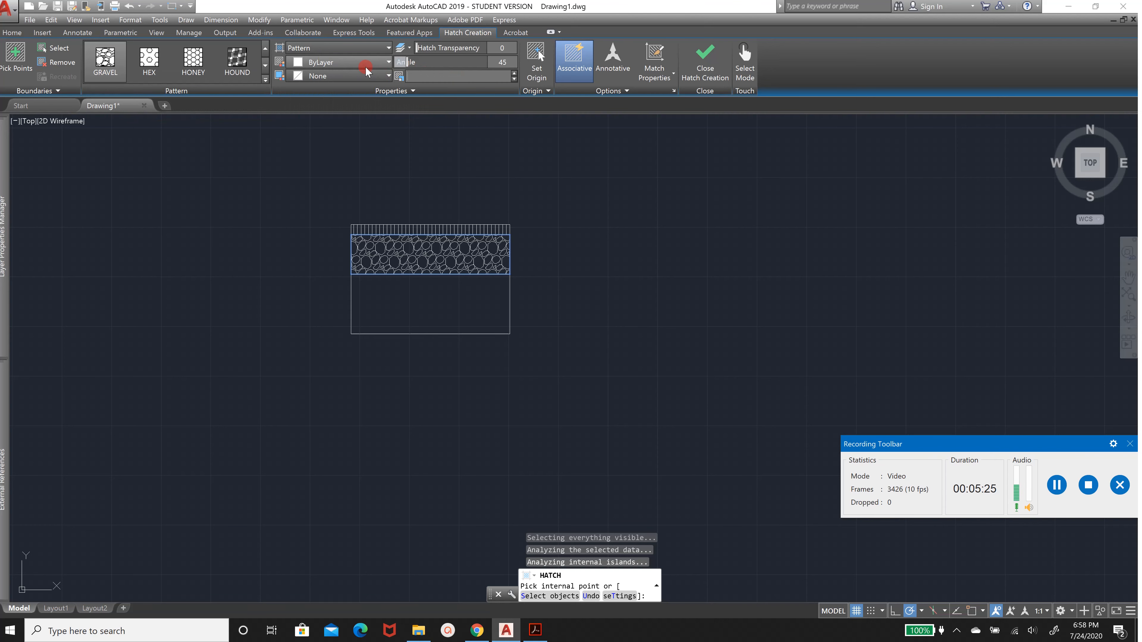
text(.2)
key(Return)
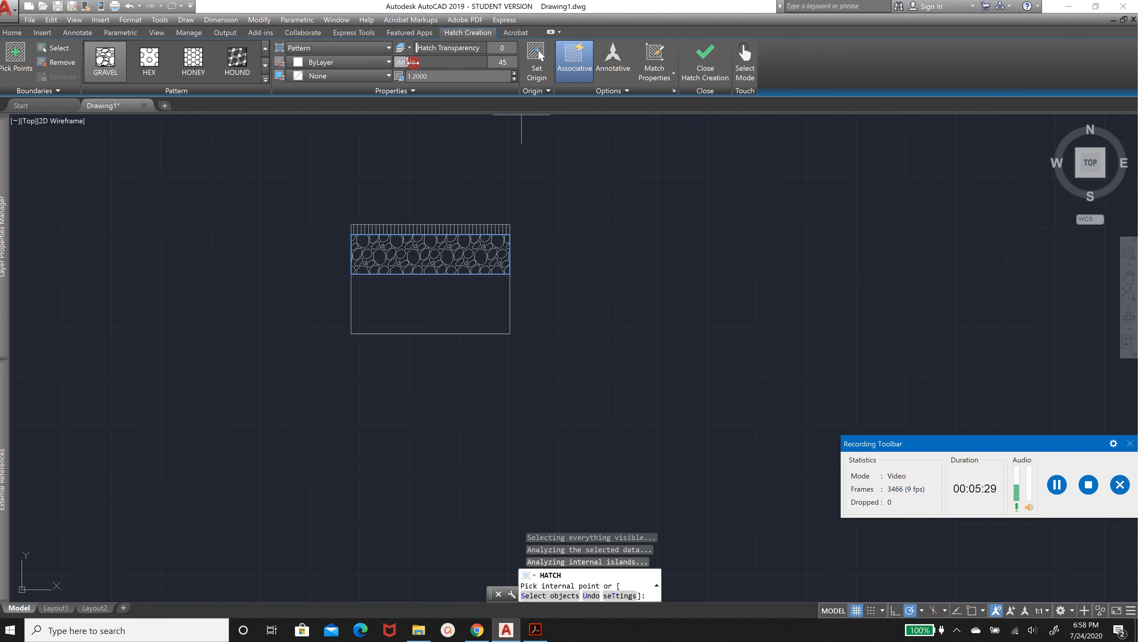
drag(403, 62, 362, 59)
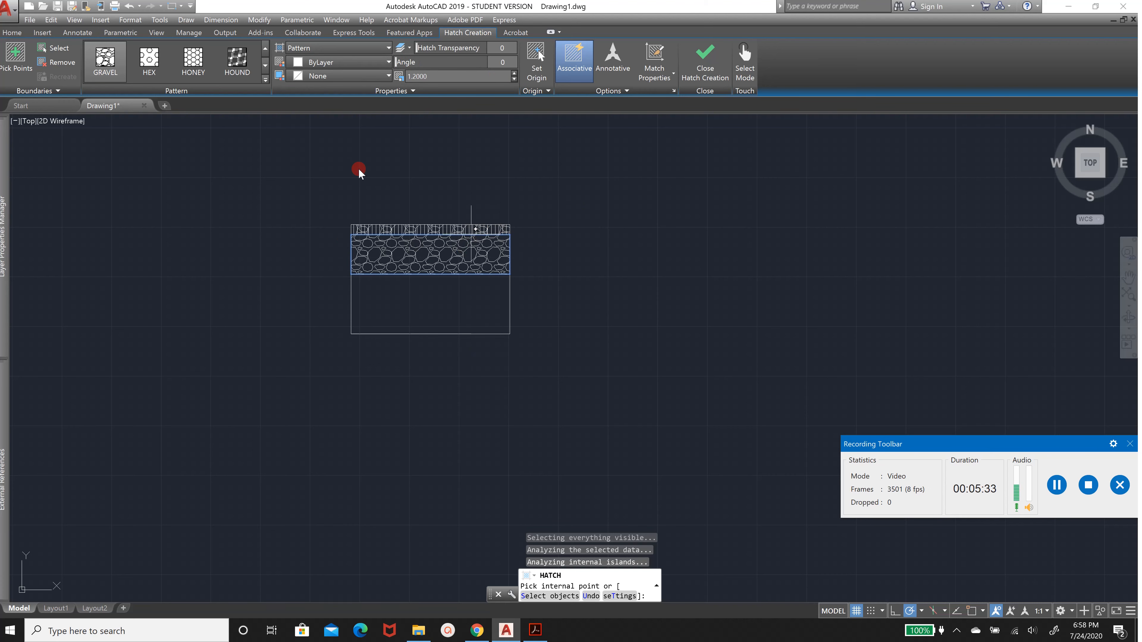
key(Return)
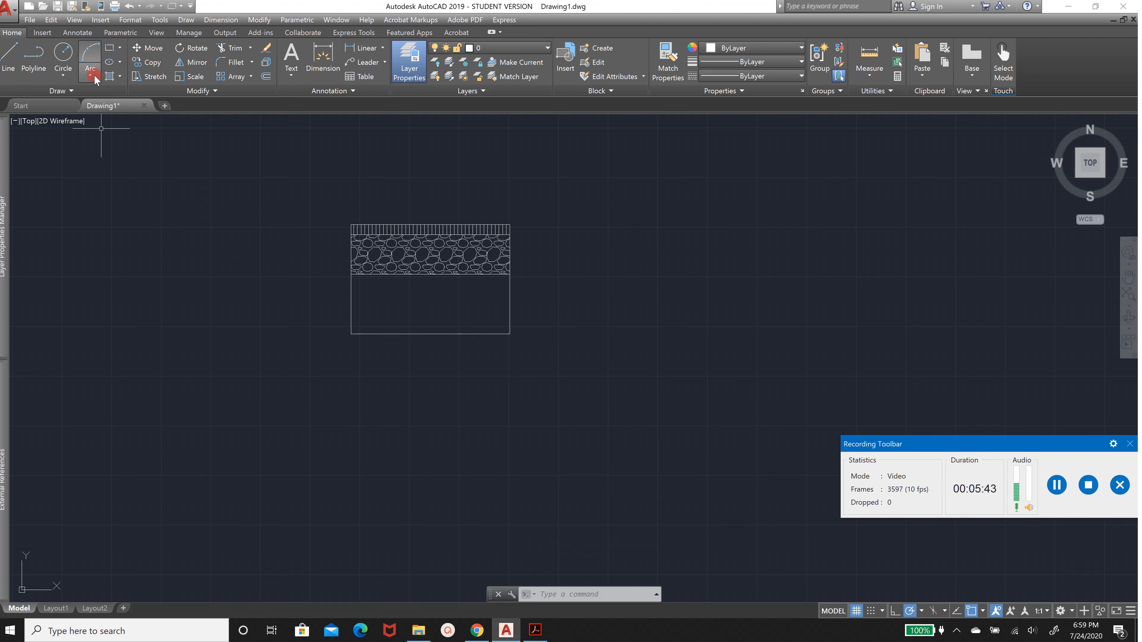
Start a new hatch and pick the EARTH pattern from the pattern gallery
click(109, 77)
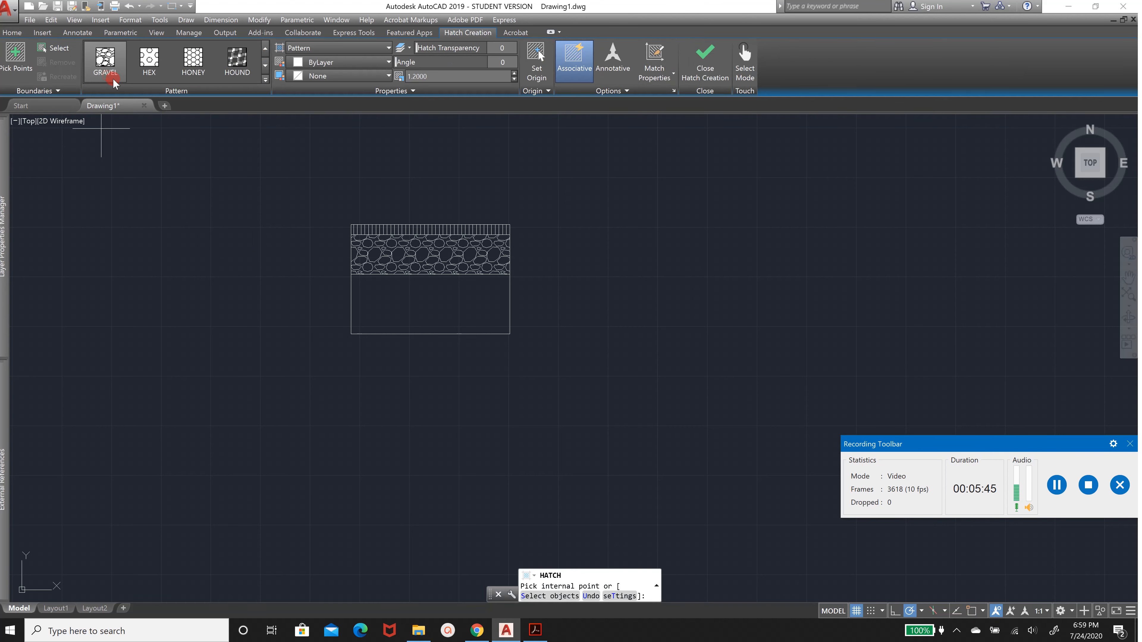
click(264, 68)
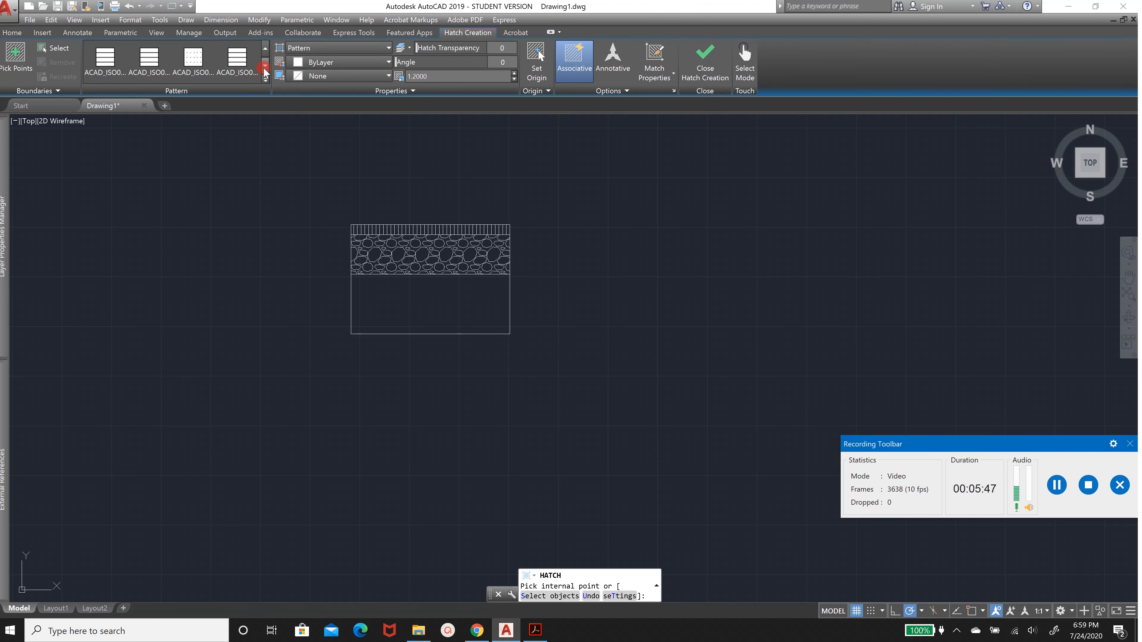
click(265, 67)
click(264, 67)
click(264, 68)
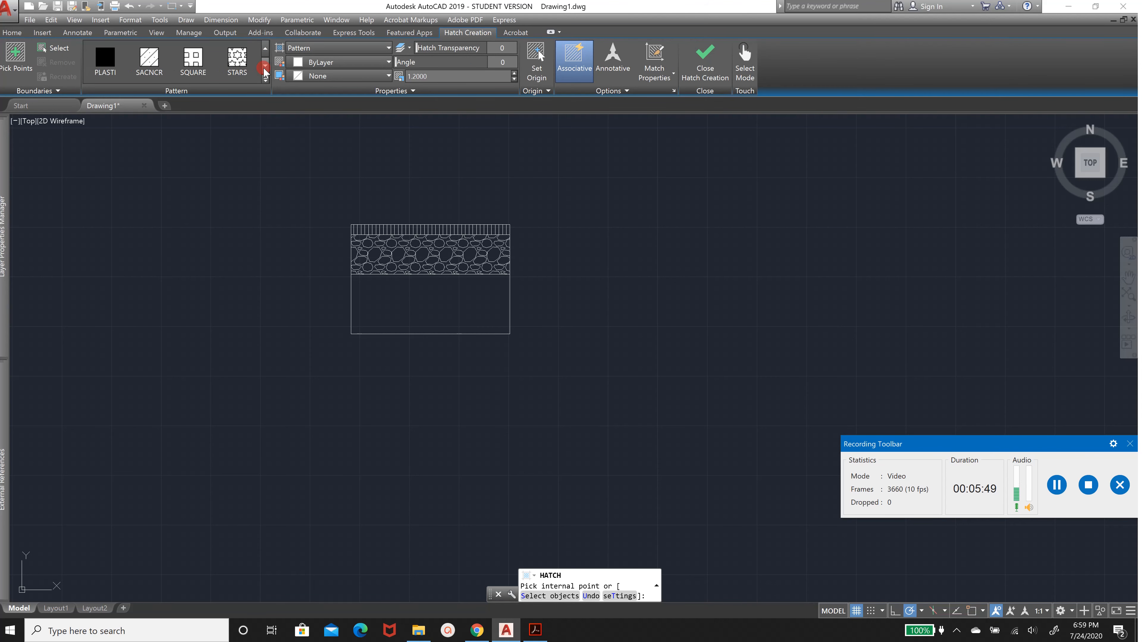
click(265, 67)
click(265, 68)
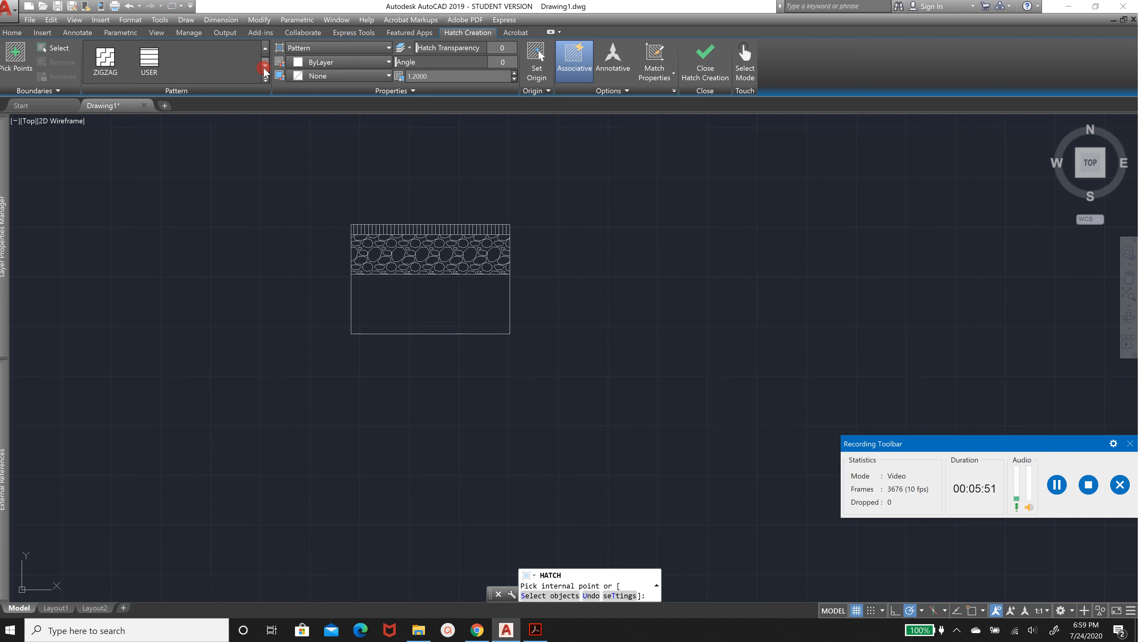
click(265, 49)
click(264, 48)
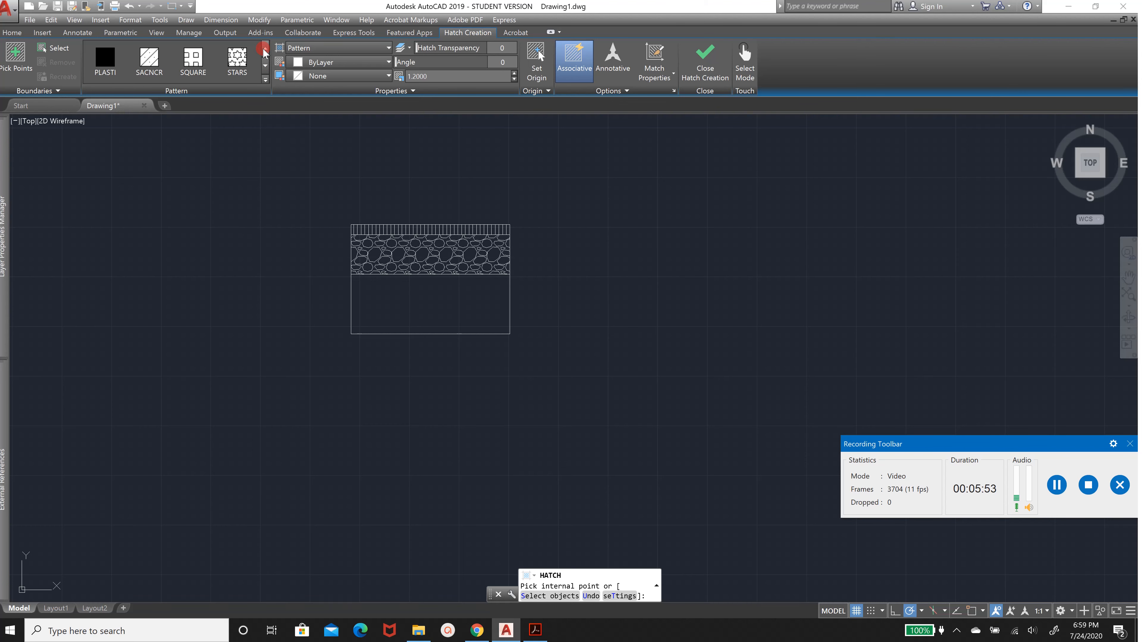
click(265, 49)
click(264, 48)
click(264, 48)
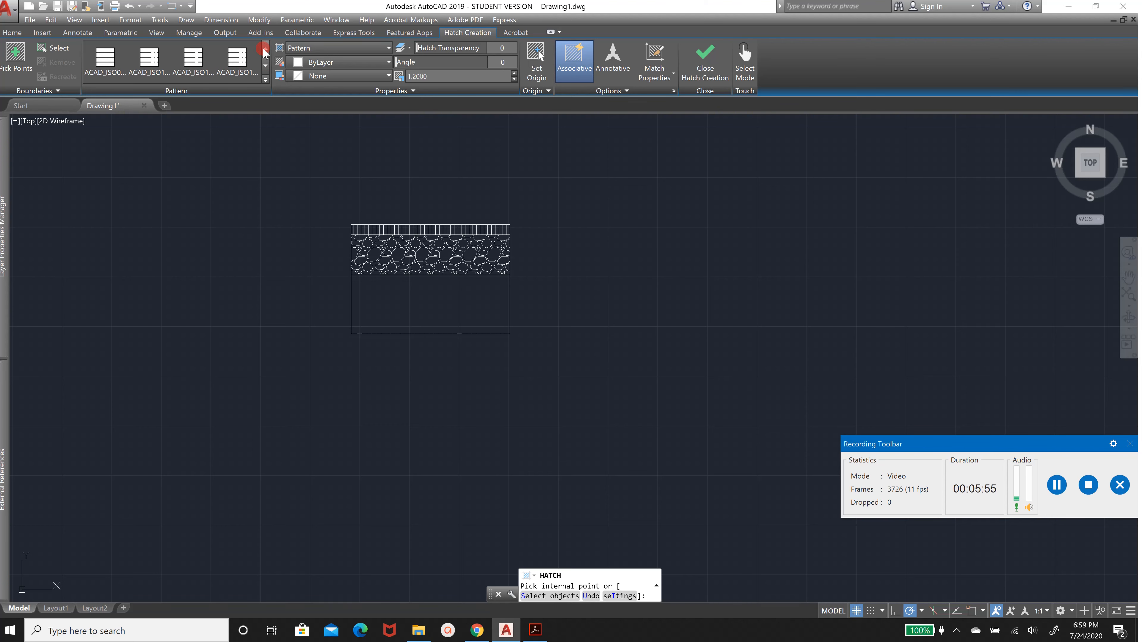
click(265, 48)
click(265, 48)
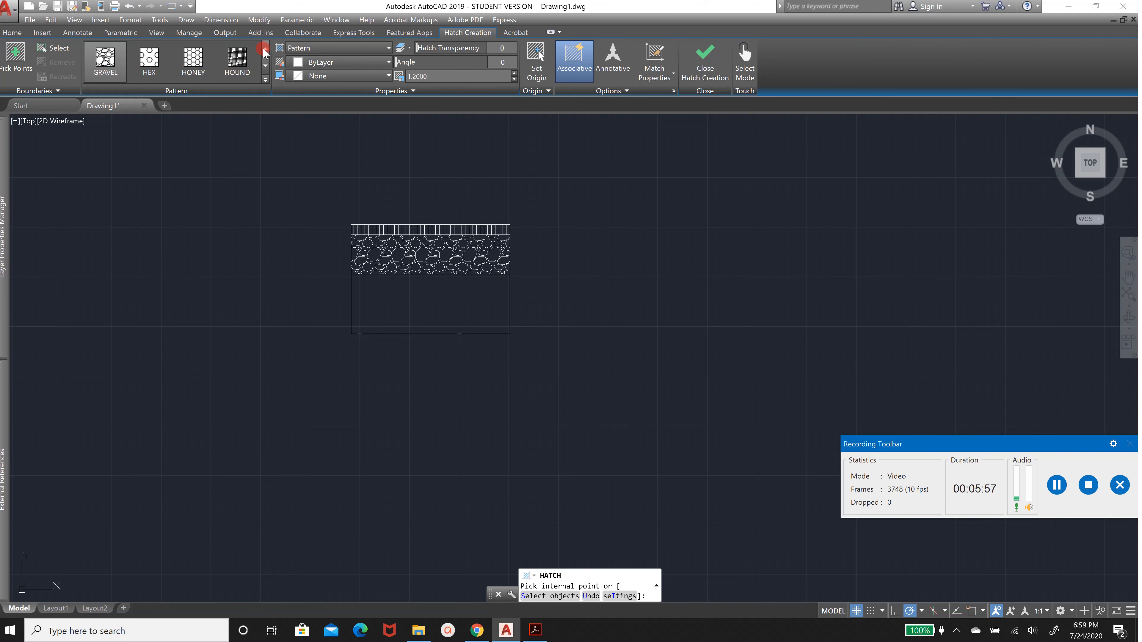
click(265, 48)
click(264, 48)
click(265, 48)
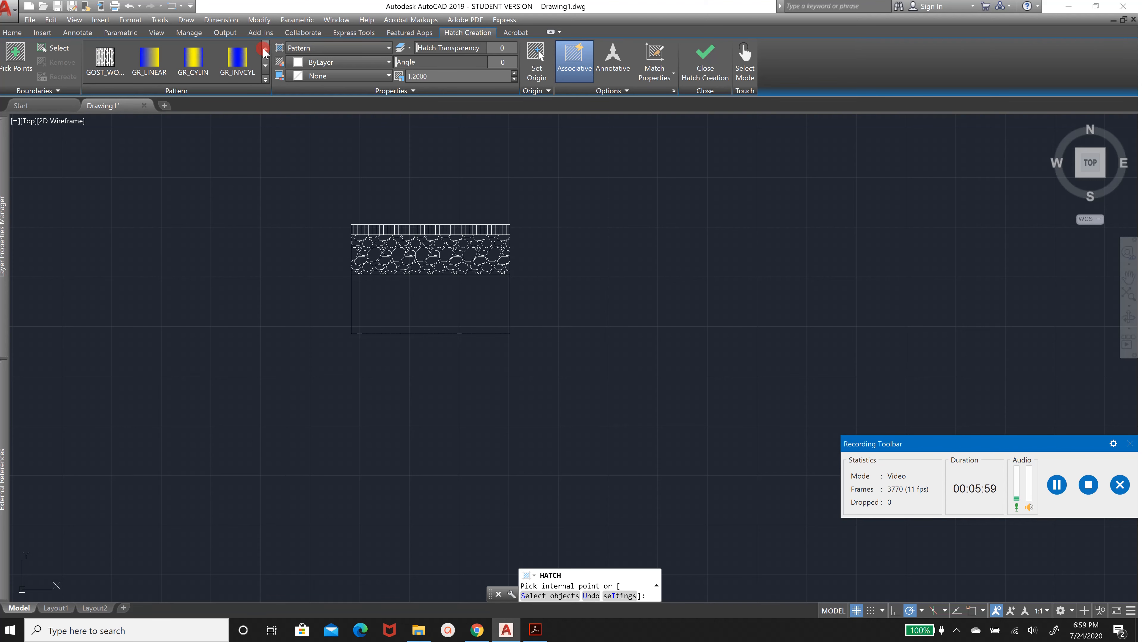
click(263, 49)
click(263, 49)
click(263, 49)
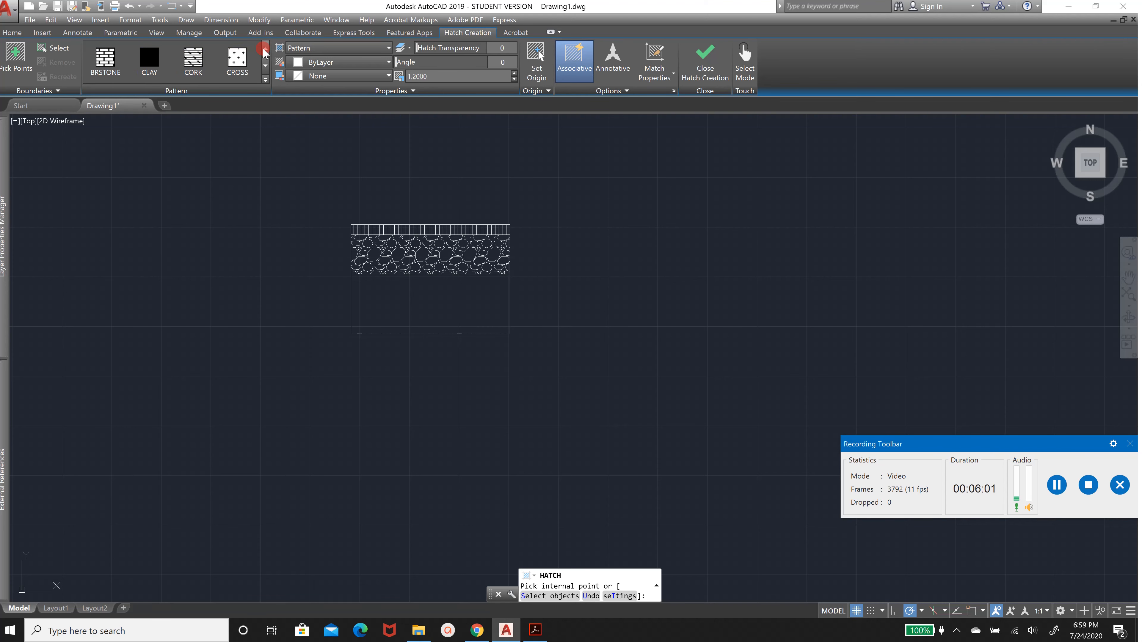
click(265, 65)
click(235, 74)
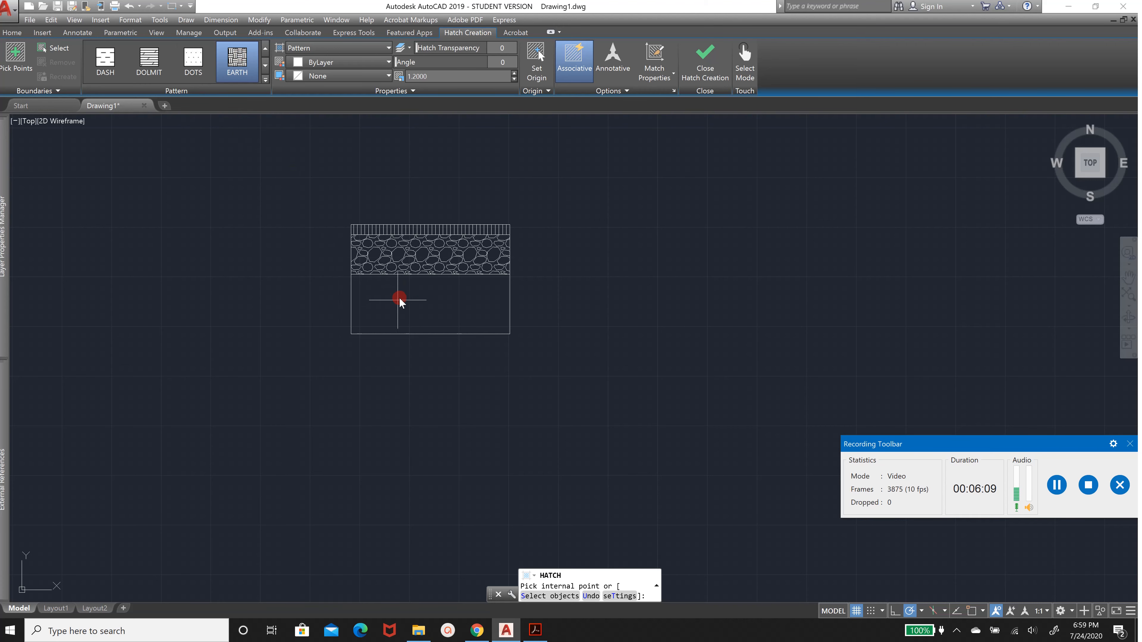
Fill the bottom rectangle of the section with the EARTH hatch pattern
click(386, 300)
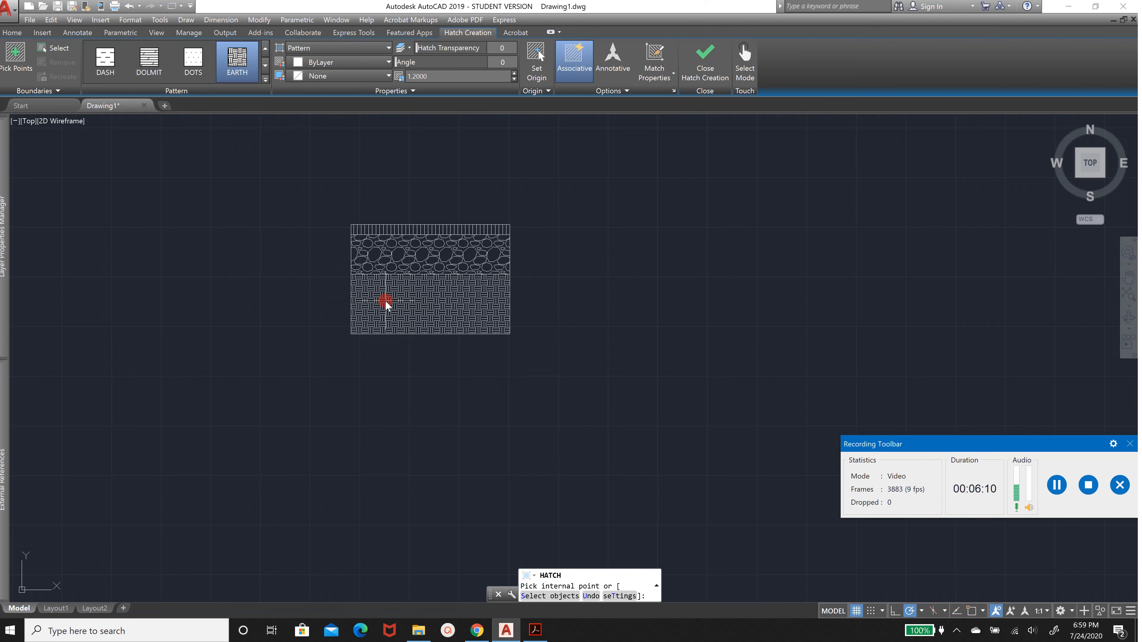
click(404, 300)
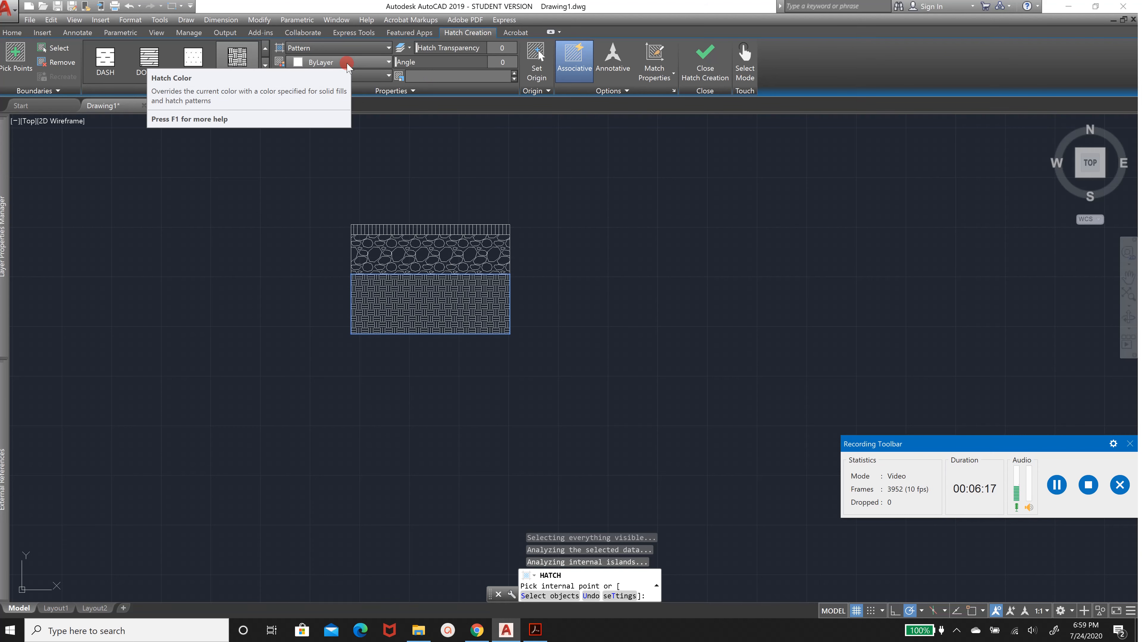
key(Return)
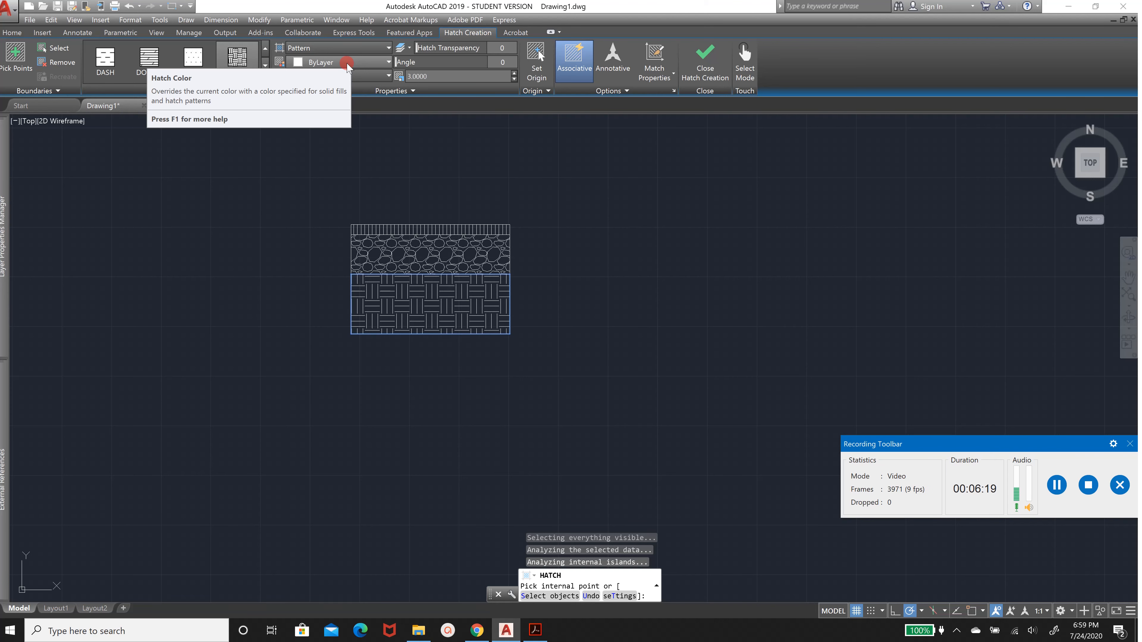
Set the earth hatch's scale to 2 and angle to 45, then finish the hatch
drag(433, 76, 390, 71)
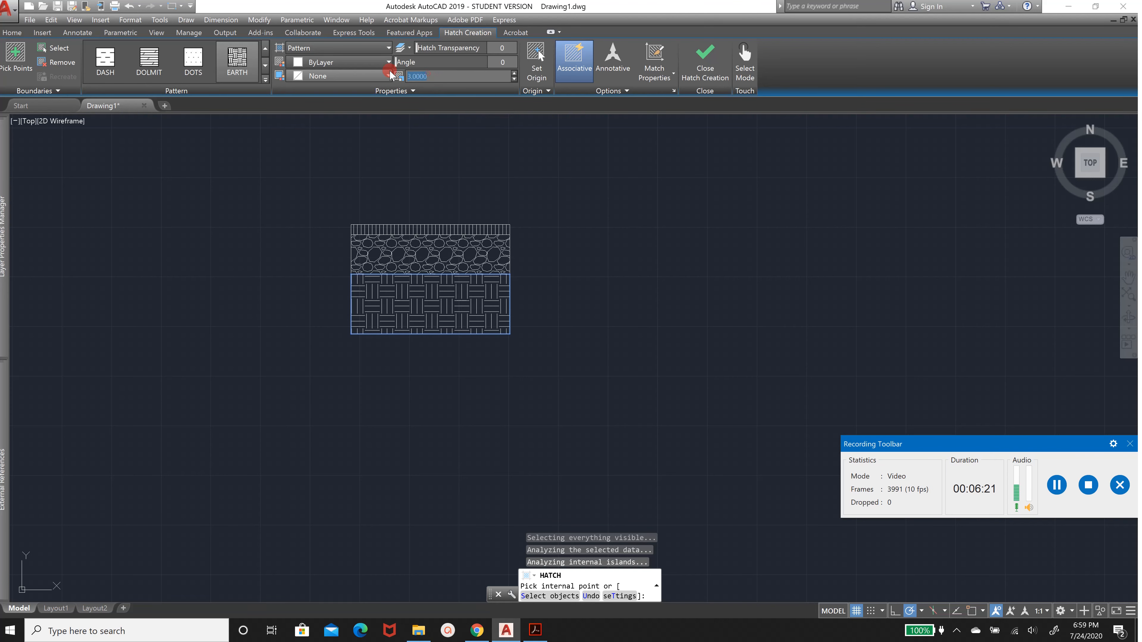
text(2)
key(Return)
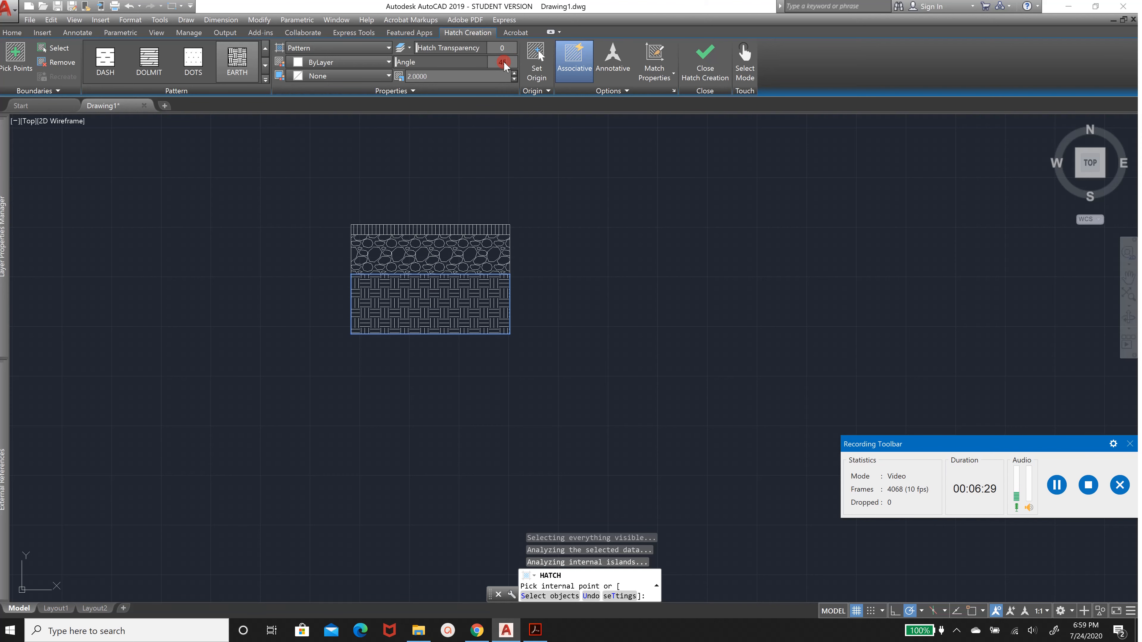
click(505, 65)
text(45)
key(Return)
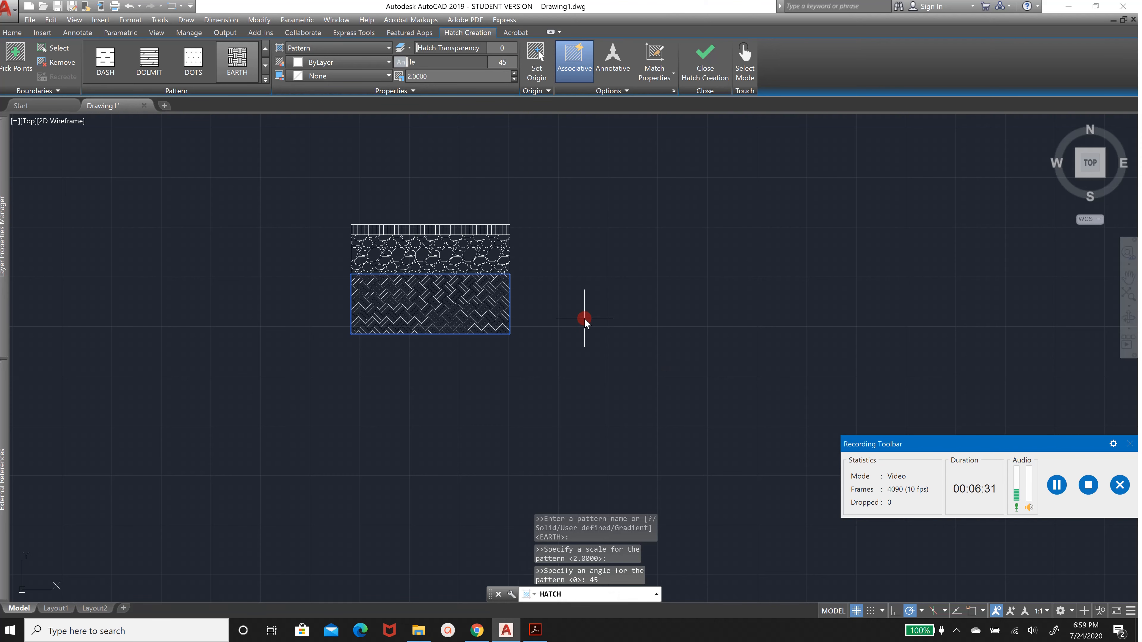
key(Return)
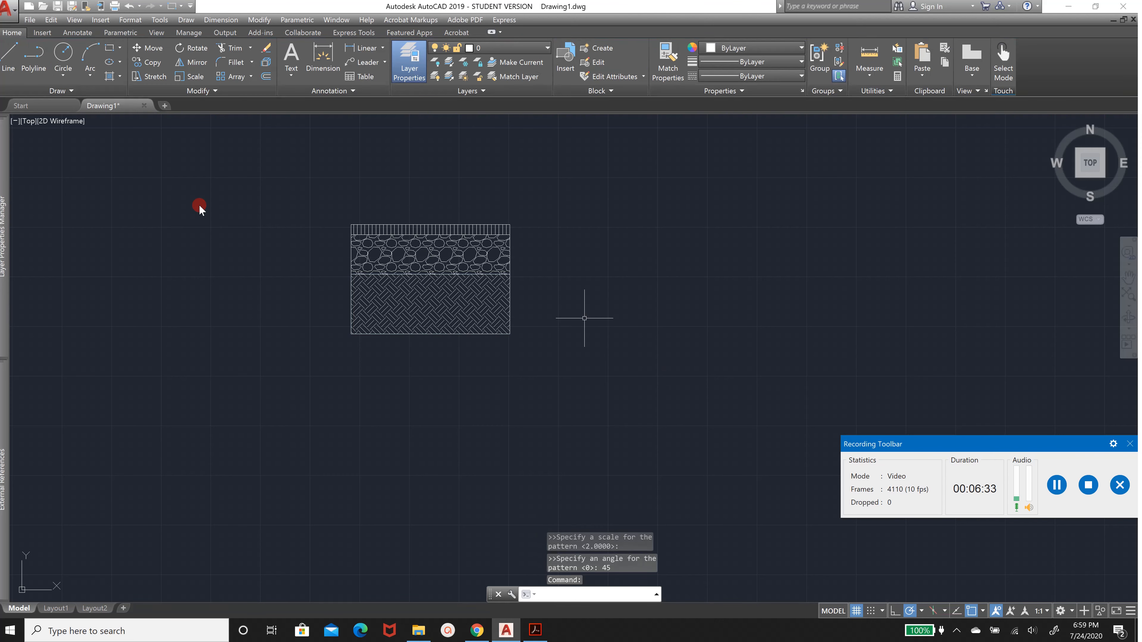